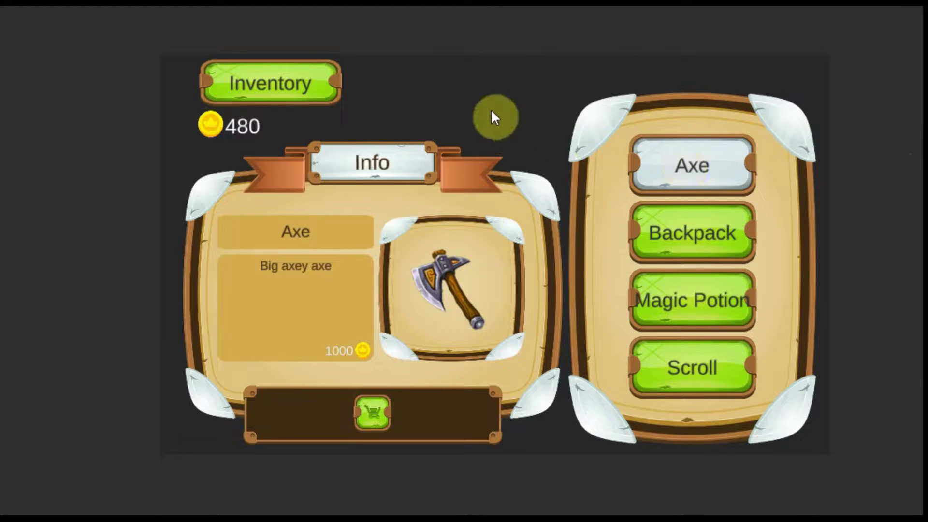
- In Play mode, view the Backpack, Magic Potion and Scroll item details in the shop list
left_click(441, 121)
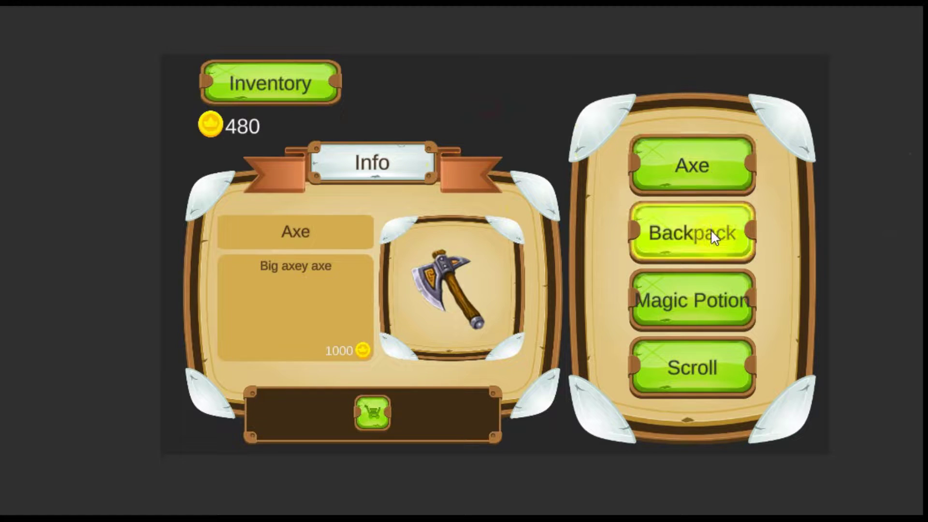
left_click(687, 221)
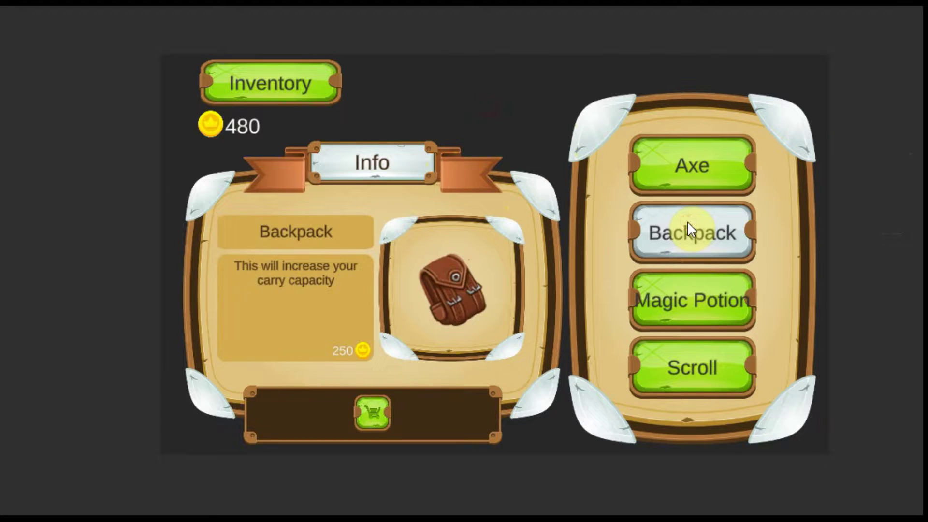
left_click(700, 302)
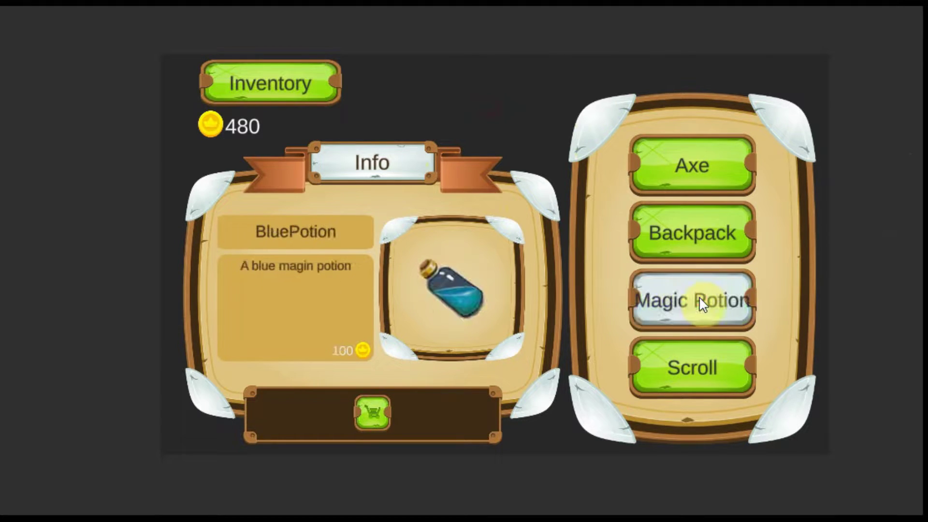
scroll(701, 301, "down", 3)
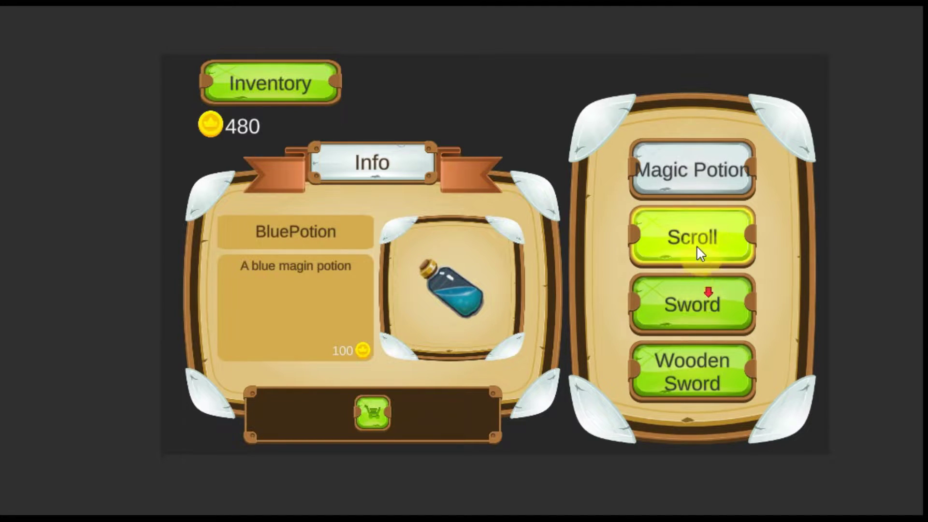
left_click(698, 243)
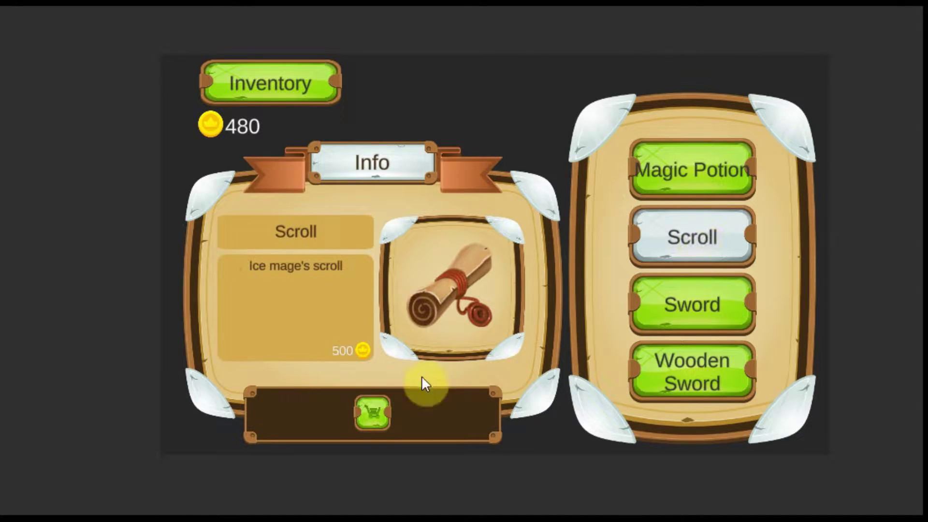
- Fail to afford the Scroll, then buy two Wooden Swords and the Sword (gold 480 to 360)
left_click(370, 414)
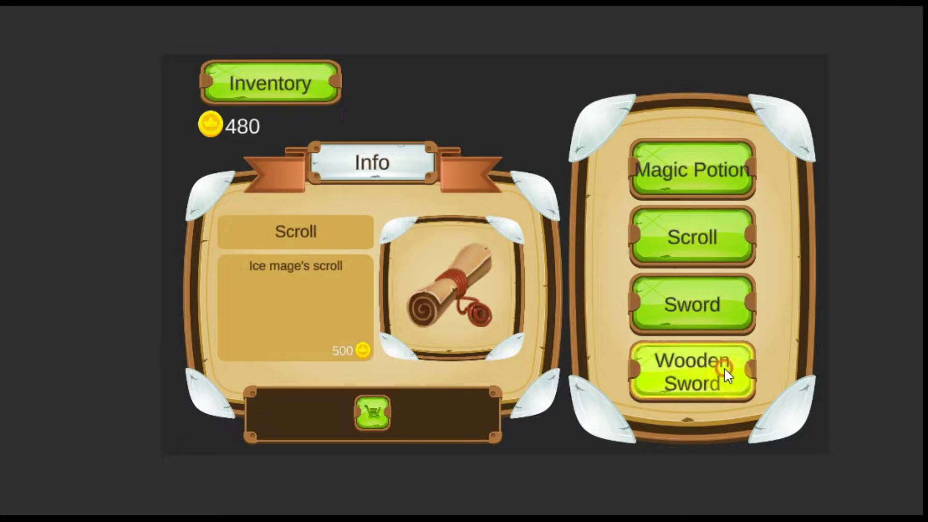
left_click(725, 371)
left_click(374, 407)
left_click(375, 408)
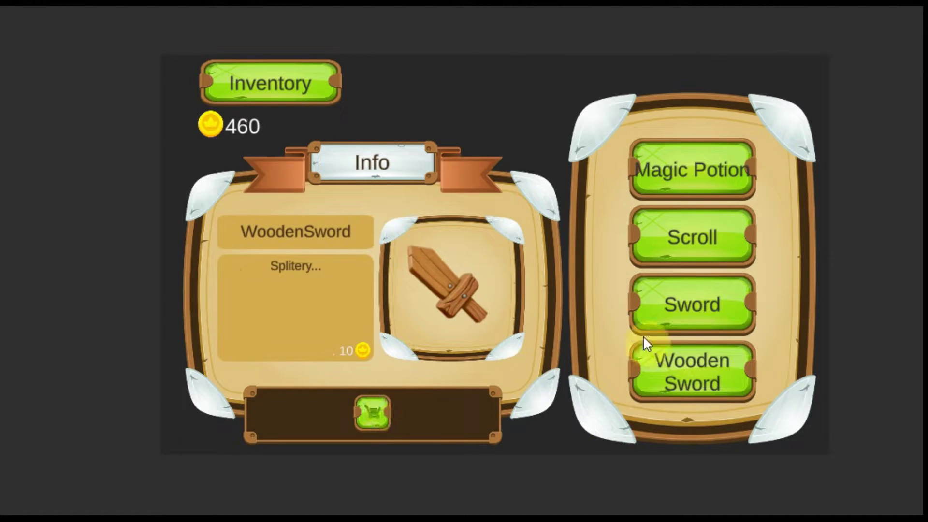
left_click(683, 308)
left_click(376, 410)
scroll(692, 268, "up", 3)
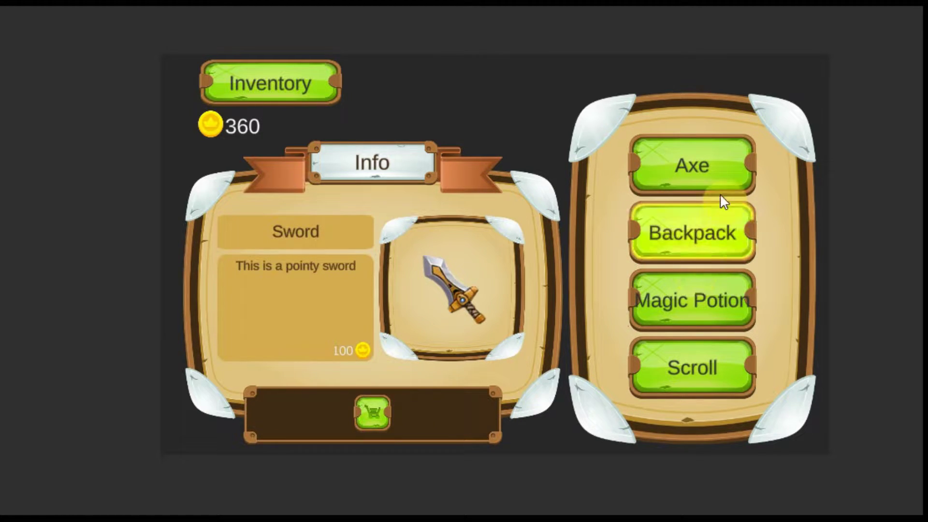
left_click(719, 178)
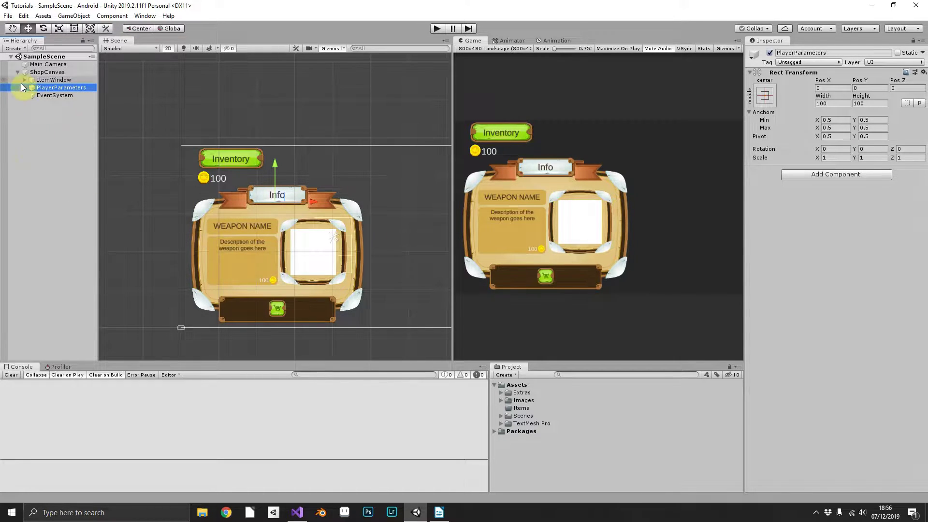
- Select ShopCanvas and ItemWindow in the Hierarchy and expand ItemWindow's children
left_click(37, 72)
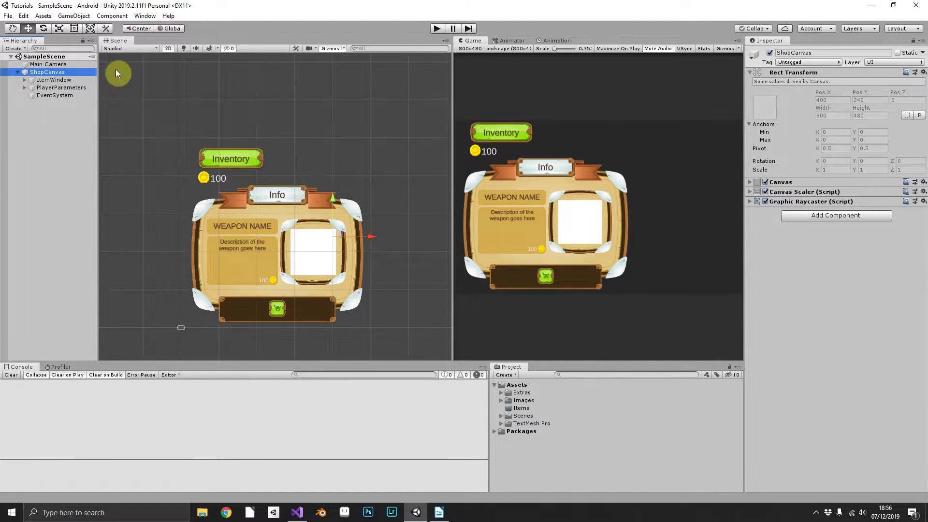
left_click(52, 64)
left_click(48, 72)
left_click(61, 80)
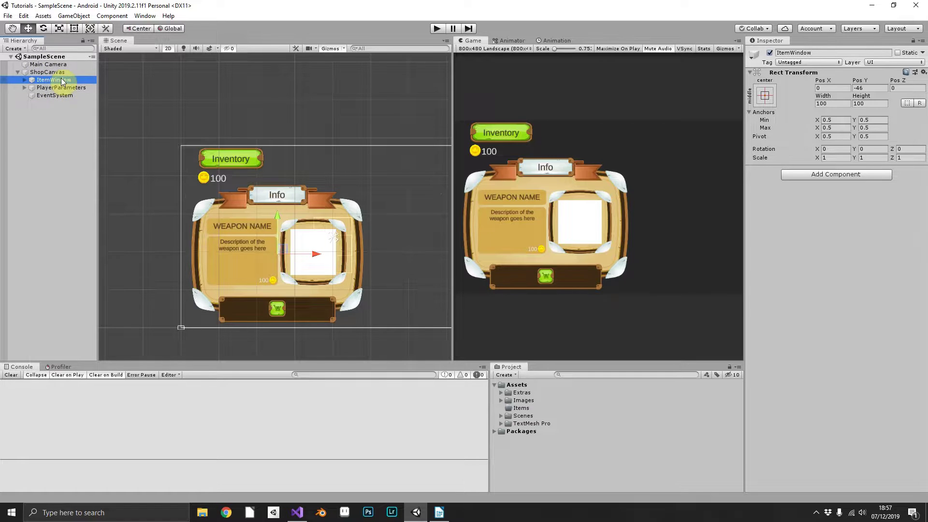
left_click(24, 80)
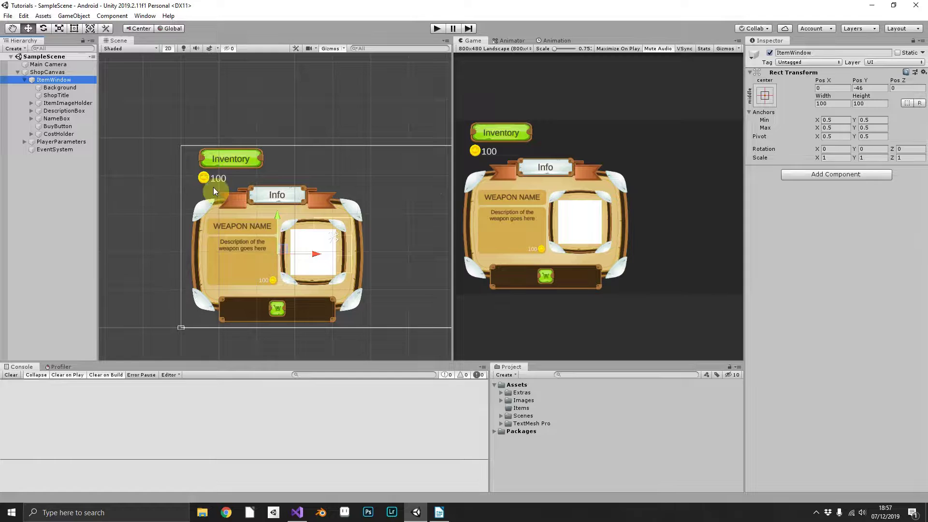
left_click_drag(188, 182, 383, 334)
left_click(332, 118)
left_click(53, 80)
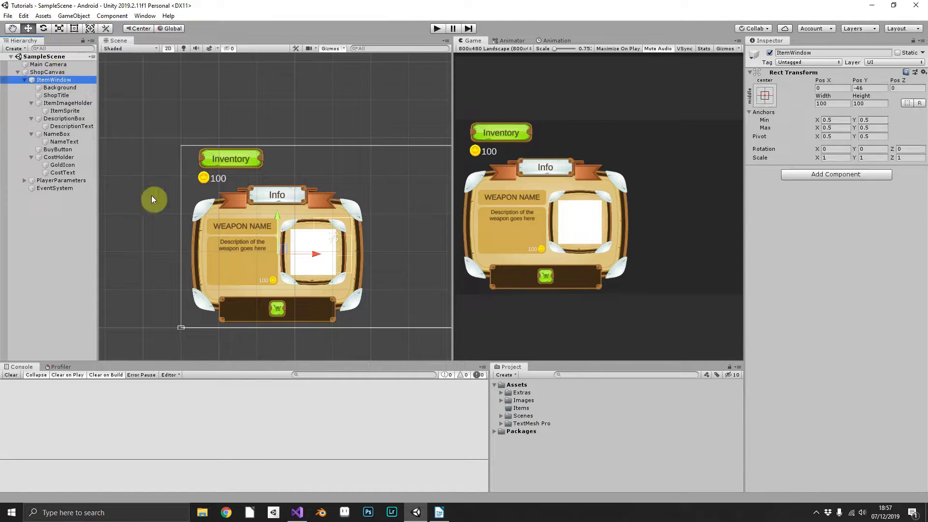
- Inspect Background, ShopTitle, ItemImageHolder, DescriptionBox, BuyButton, CostHolder and PlayerParameters
left_click(66, 88)
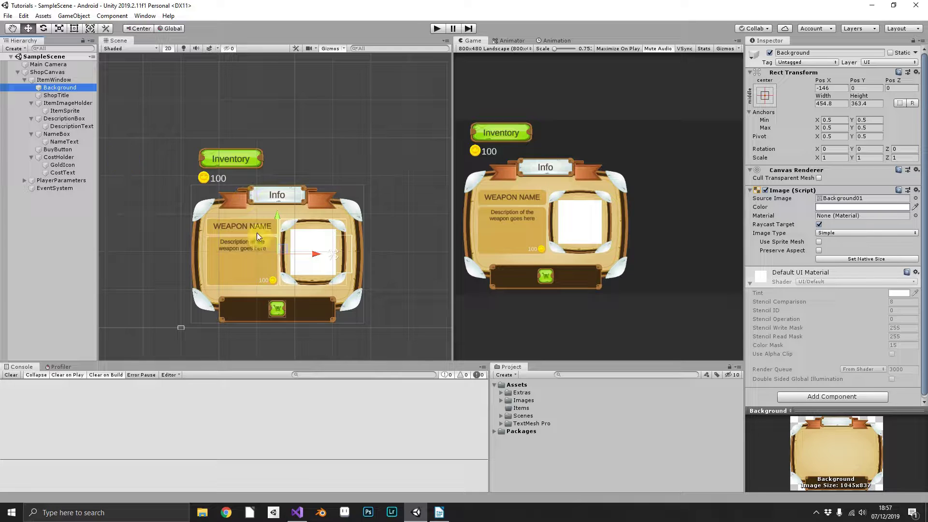
mouse_move(277, 217)
left_mouse_down()
mouse_move(276, 228)
mouse_move(277, 204)
left_mouse_up()
key("ctrl+z")
left_click(52, 96)
left_click(280, 156)
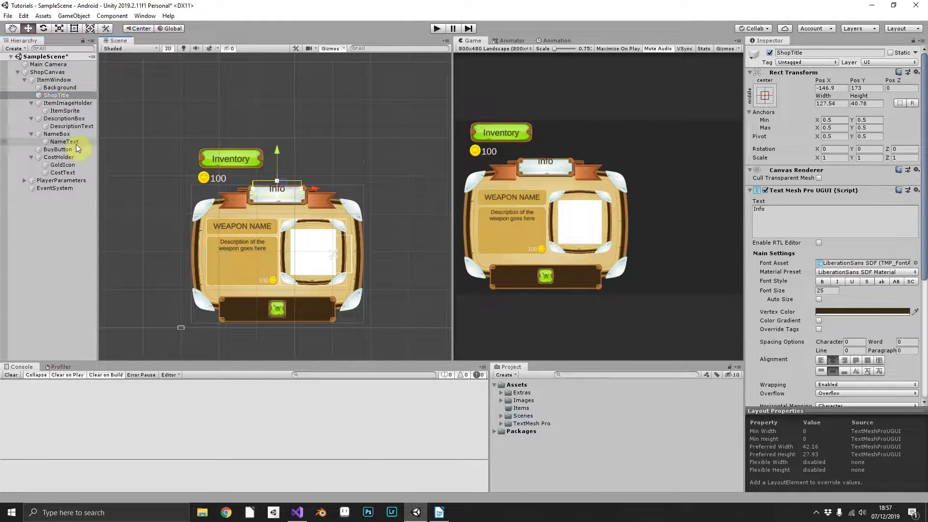
left_click(73, 105)
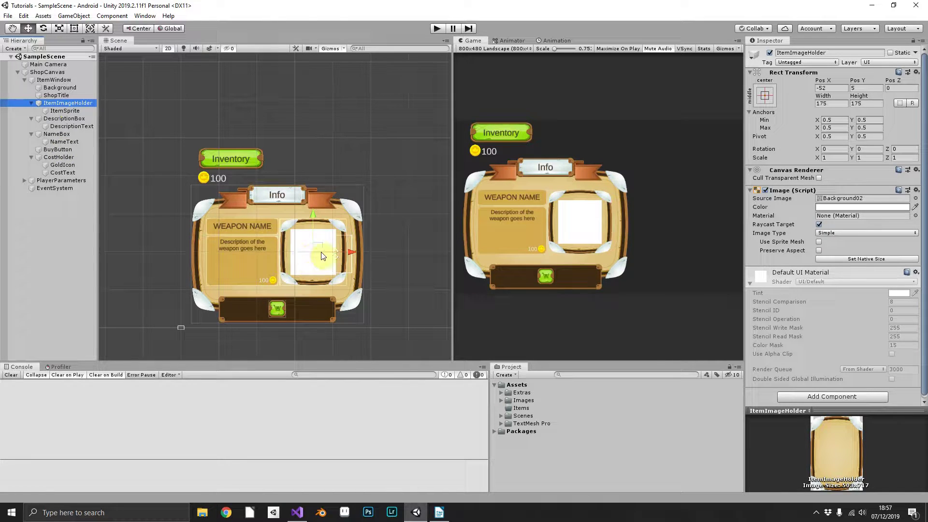
left_click(72, 119)
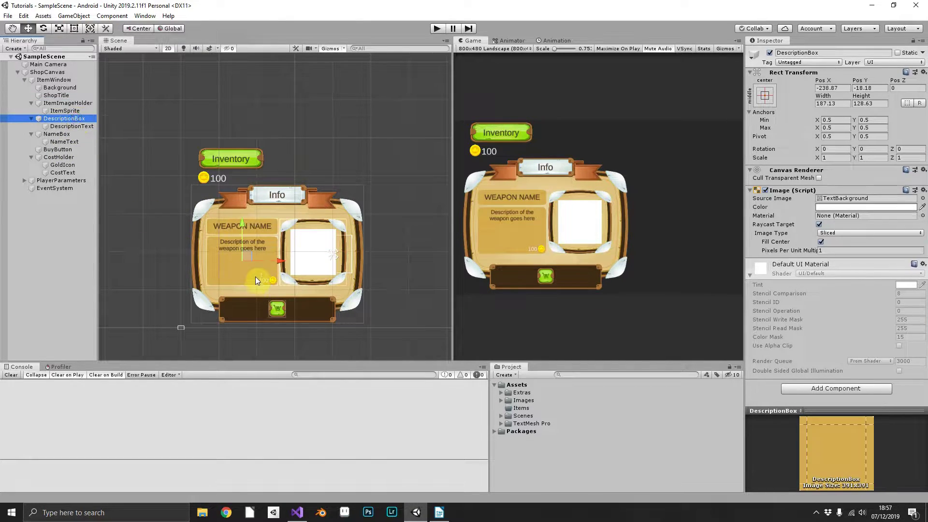
left_click(57, 150)
left_click(76, 157)
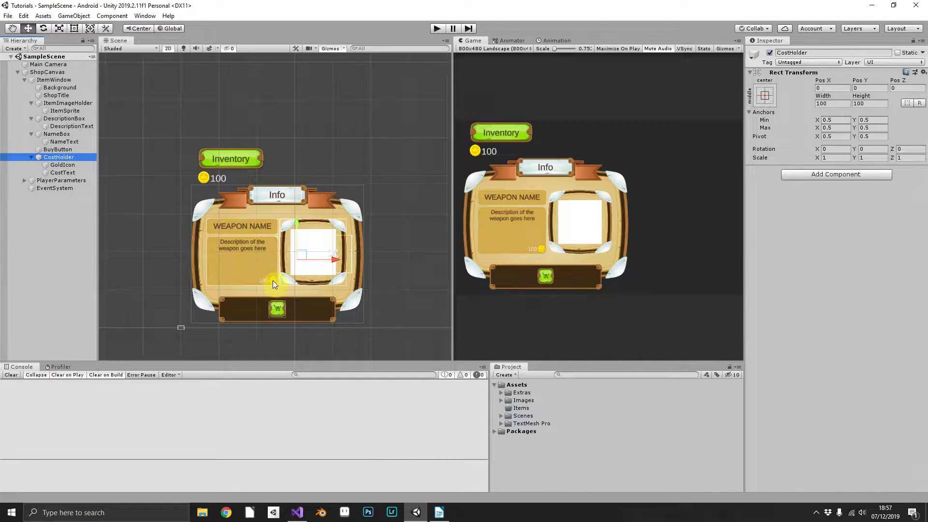
left_click(24, 180)
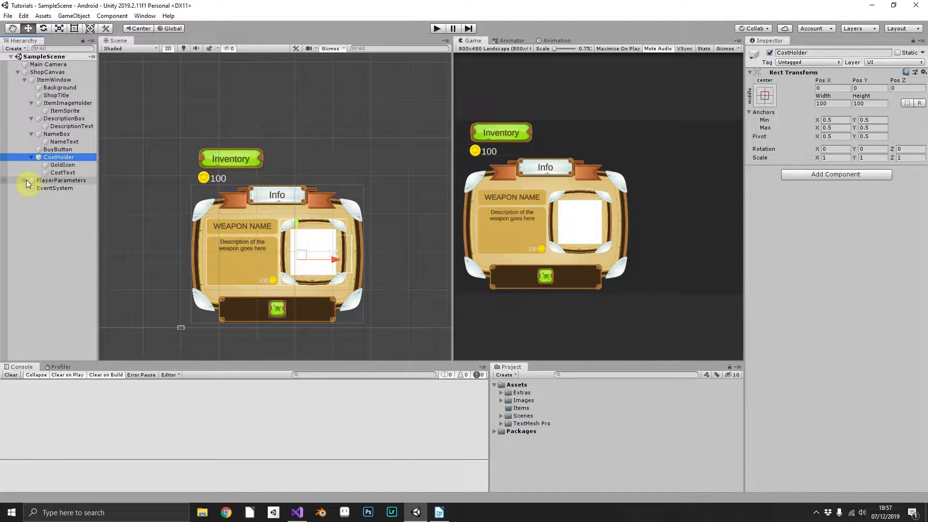
left_click(59, 181)
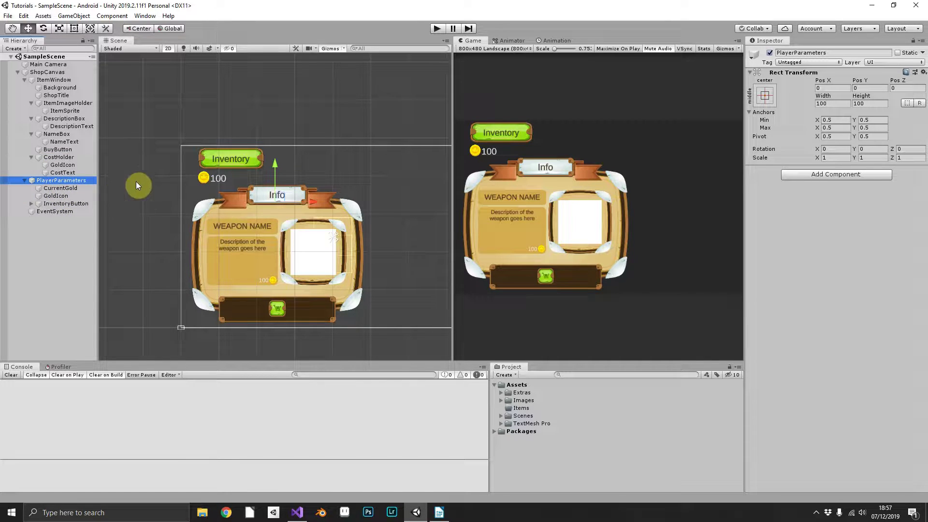
left_click(24, 180)
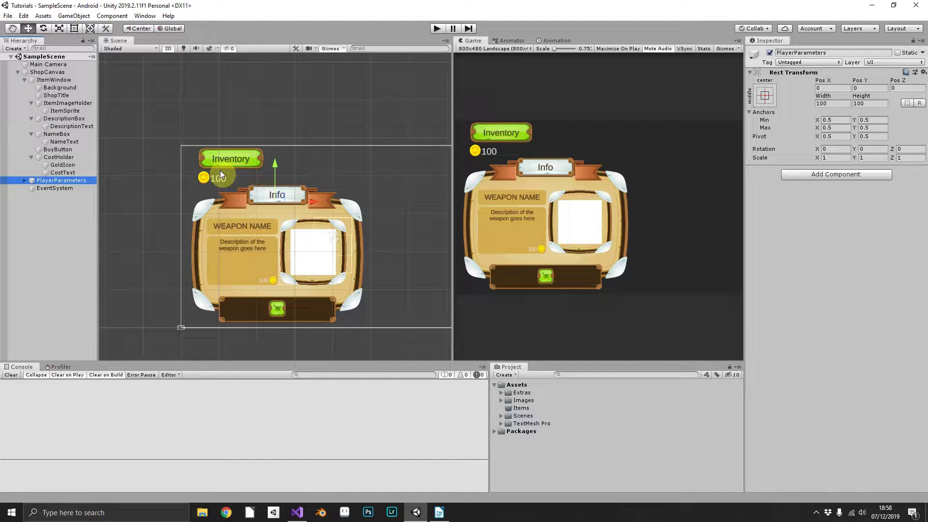
- Create a folder named Scripts inside Assets
scroll(220, 170, "down", 2)
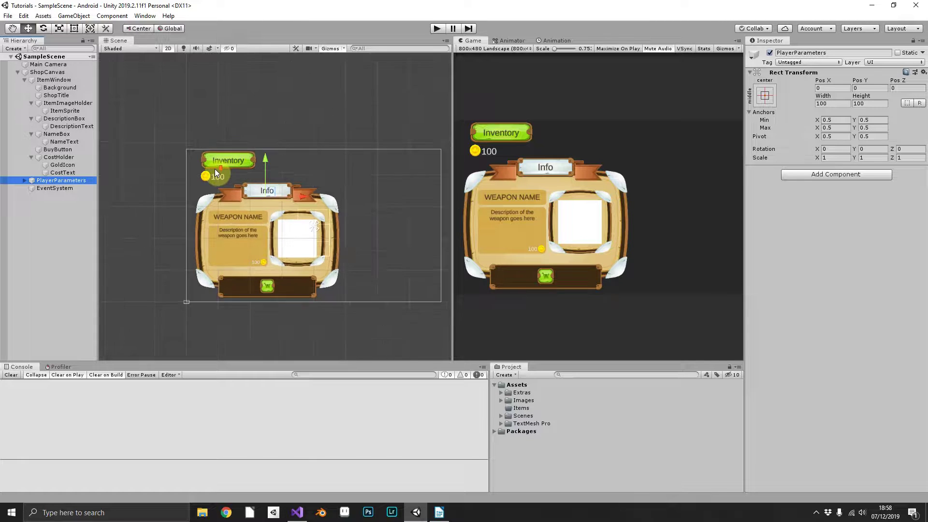
left_click(518, 384)
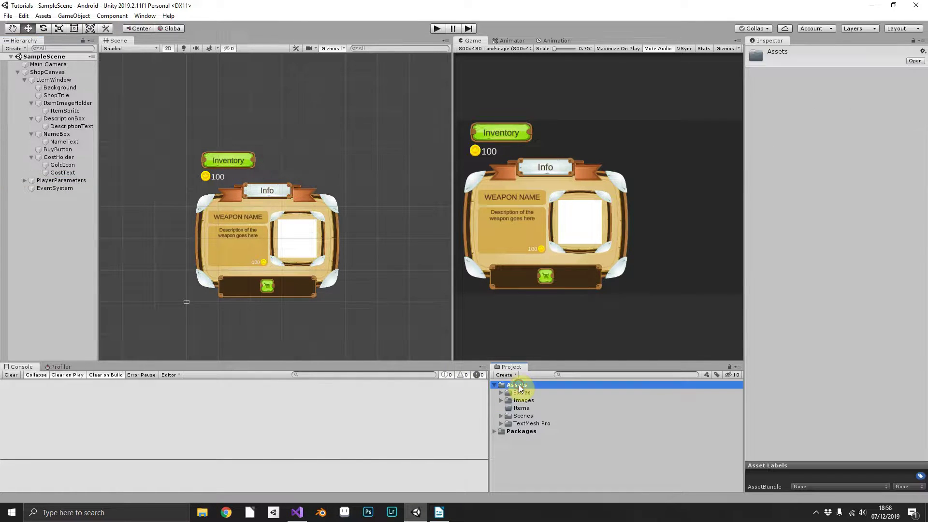
right_click(518, 384)
mouse_move(544, 158)
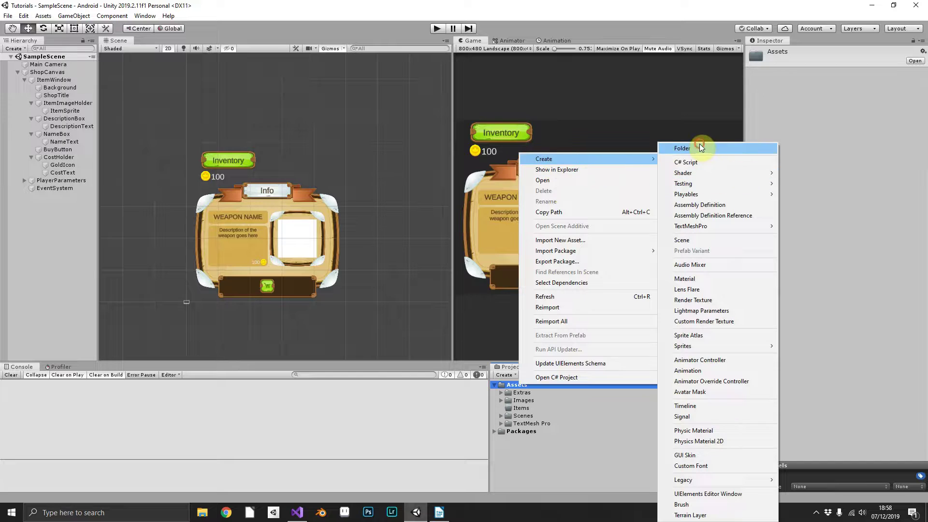
left_click(700, 148)
type("Scripts")
key("Return")
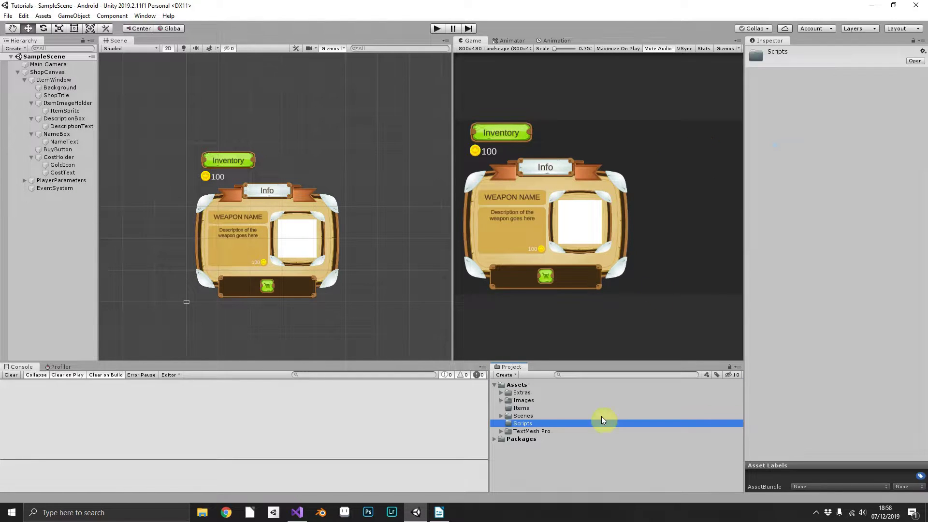
- Create a C# script named Item inside the Scripts folder
right_click(519, 424)
mouse_move(578, 199)
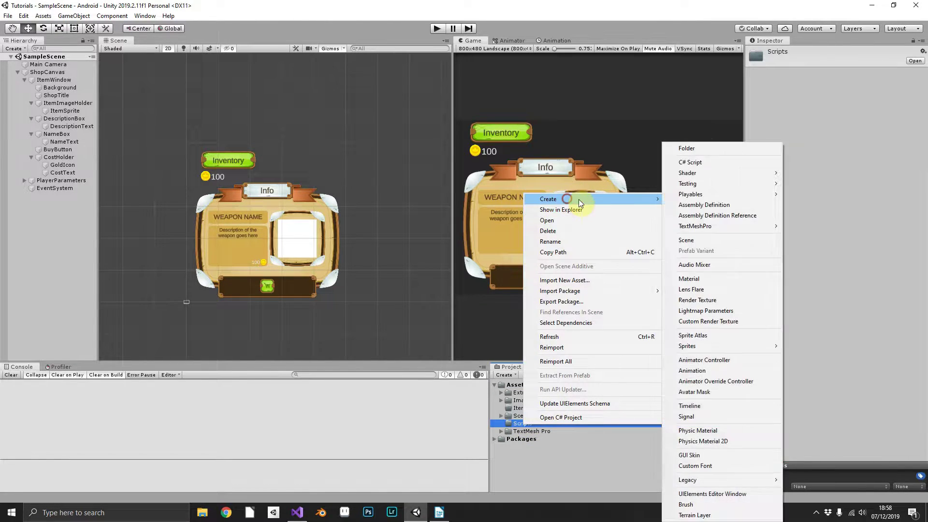
left_click(737, 167)
type("It")
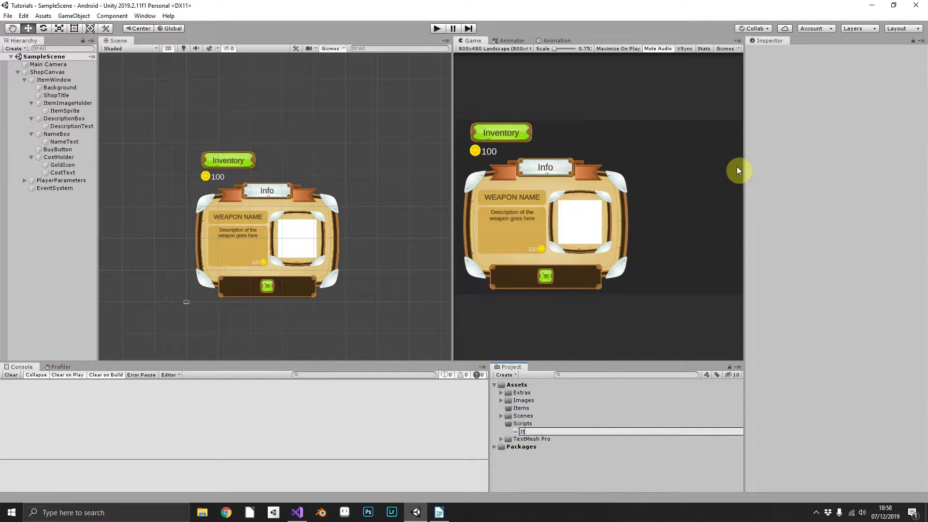
type("em")
key("Return")
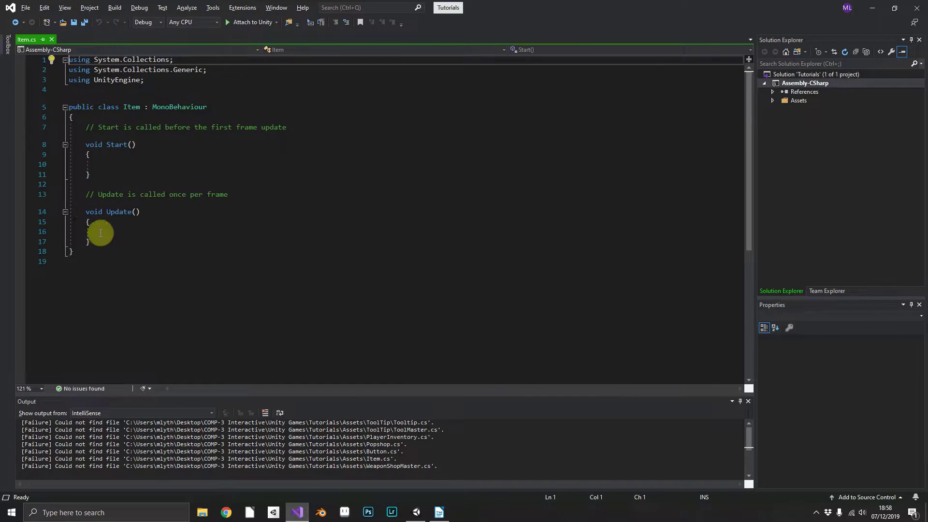
- Strip the default Start/Update methods and unused usings, and derive Item from ScriptableObject
left_click_drag(101, 232, 85, 131)
key("BackSpace")
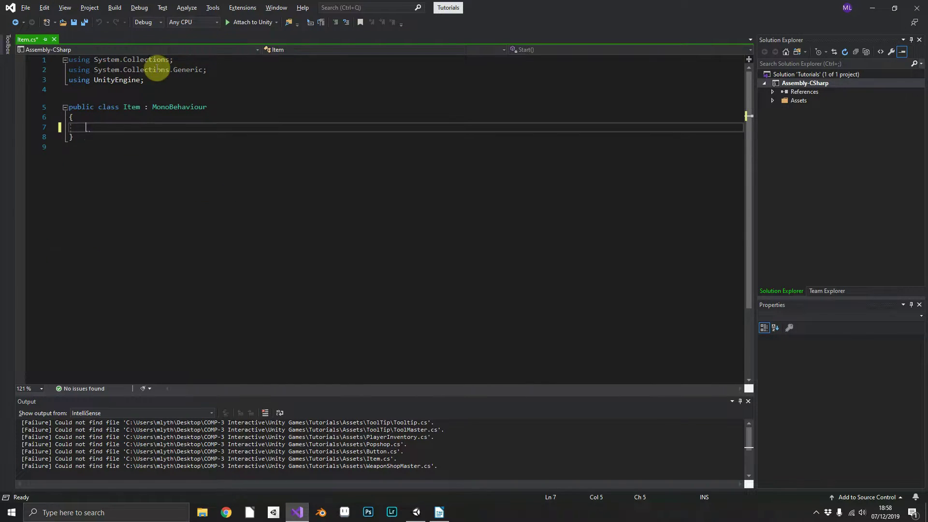
left_click_drag(213, 69, 5, 39)
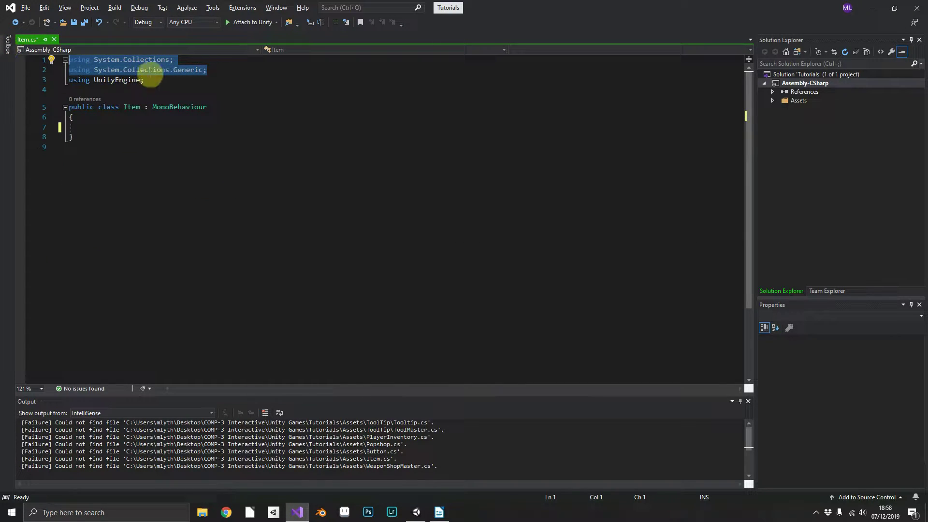
key("BackSpace")
key("Delete")
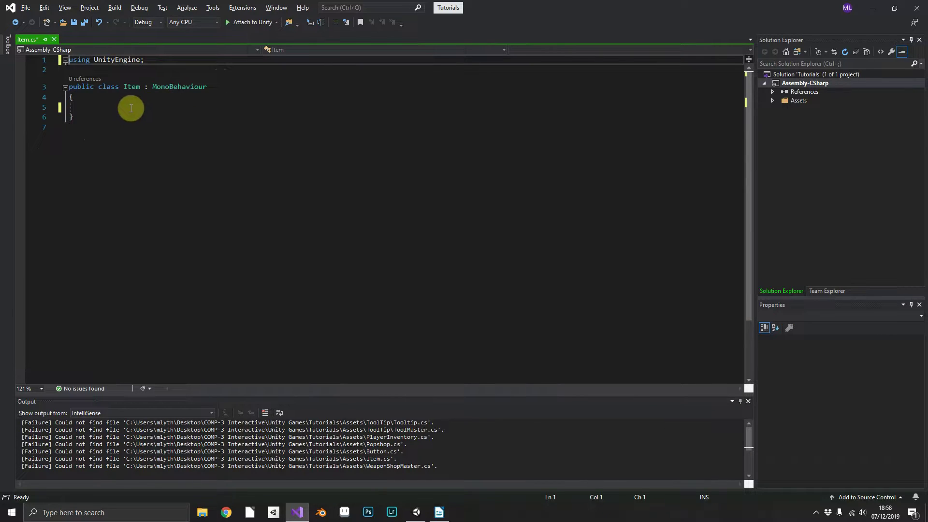
double_click(175, 87)
type("Scr")
key("Tab")
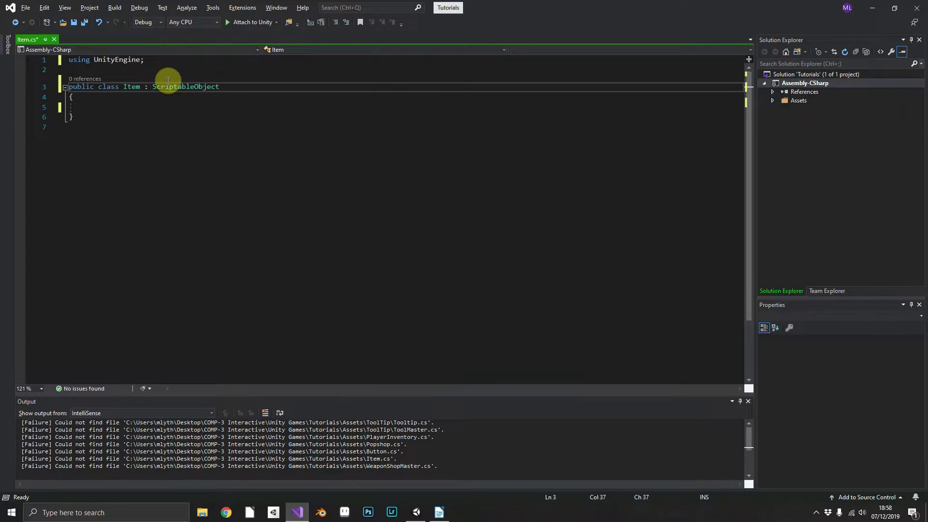
- Add a [CreateAssetMenu] attribute with fileName "New Item" and menuName "Asset/Item"
left_click(154, 71)
key("Return")
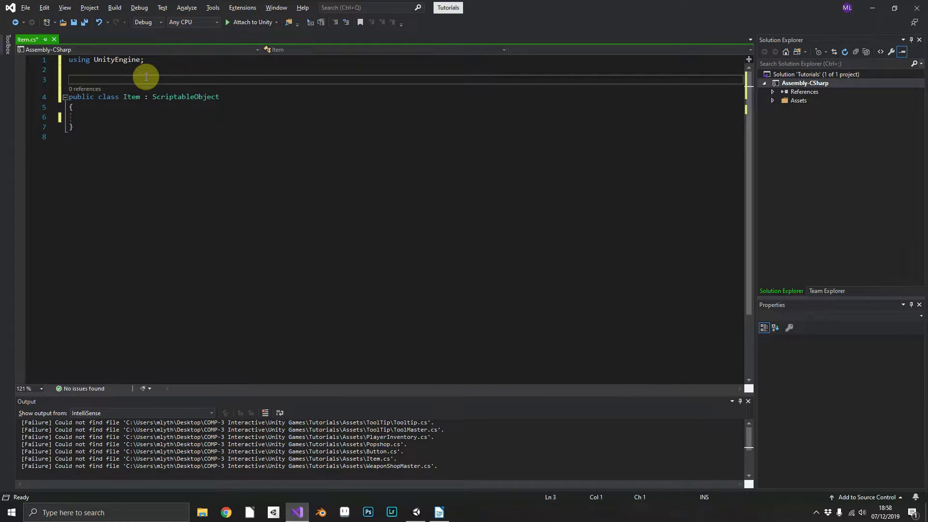
type("[Create")
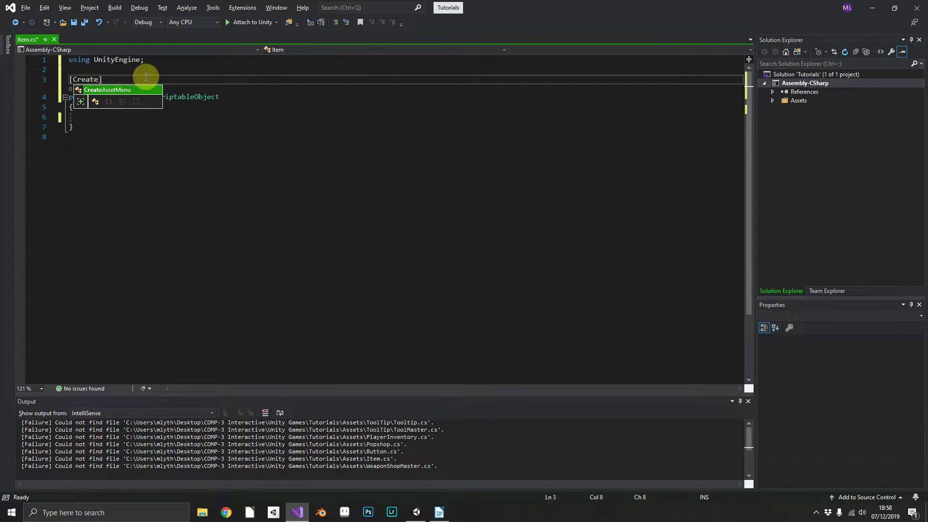
key("Tab")
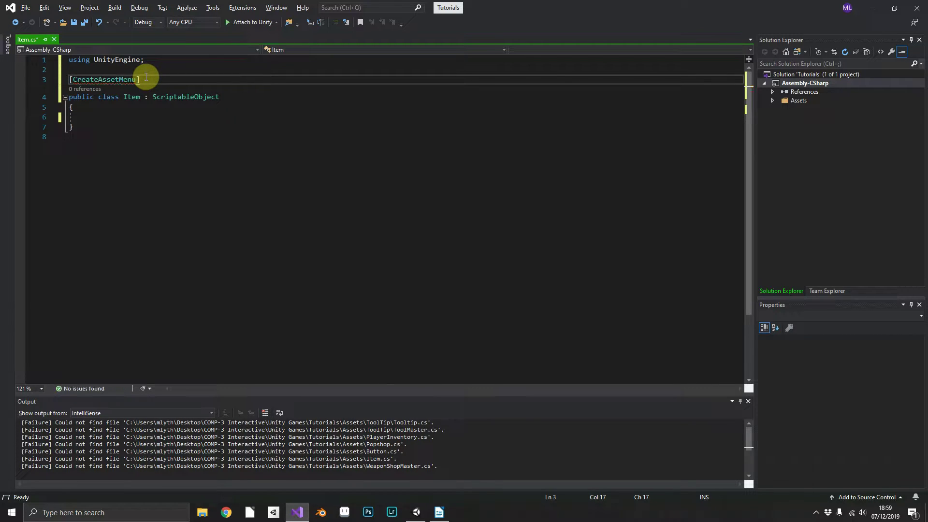
type("(")
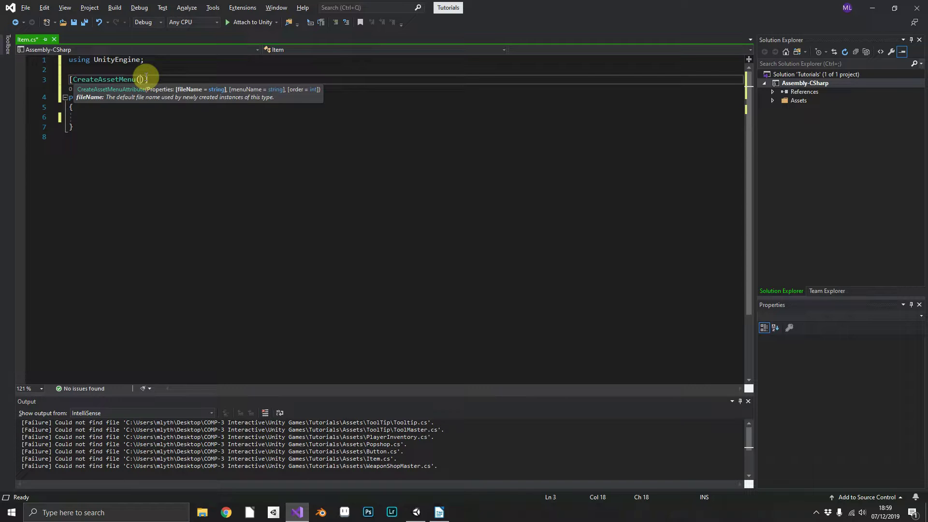
type("fileNam")
key("Tab")
type("\"")
type("New Item\",")
type(" menu")
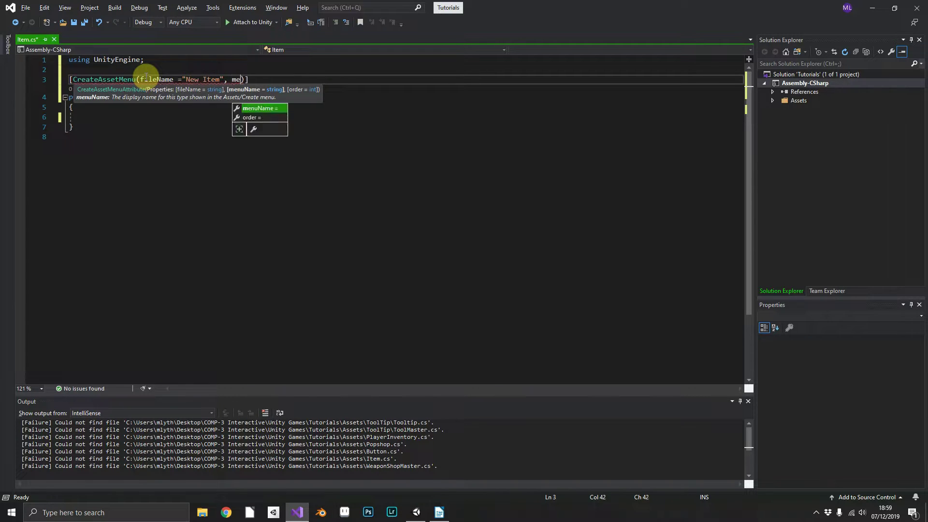
key("Tab")
type("\"")
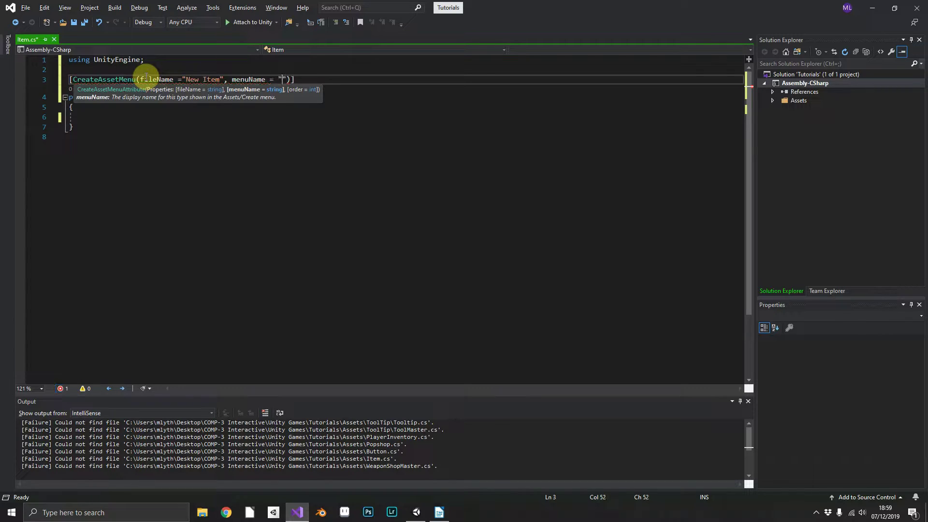
type("Asset/Item")
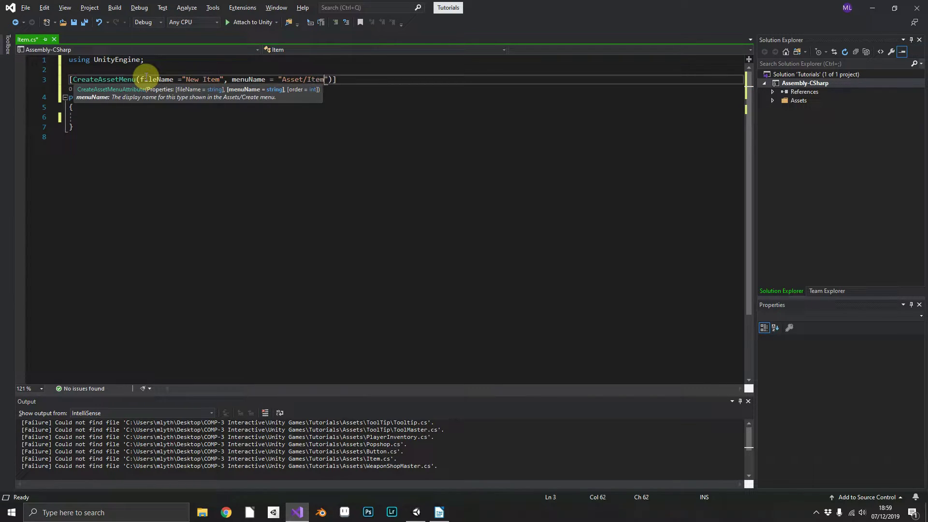
left_click(128, 114)
- Declare public fields string itemName, string itemDescription, int itemCost and Sprite itemSprite
left_click(142, 116)
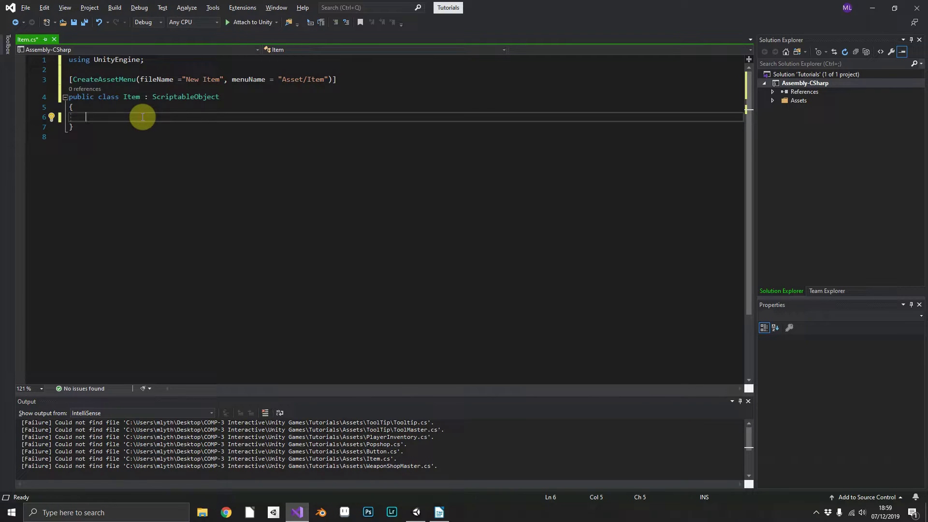
type("public string itemNa")
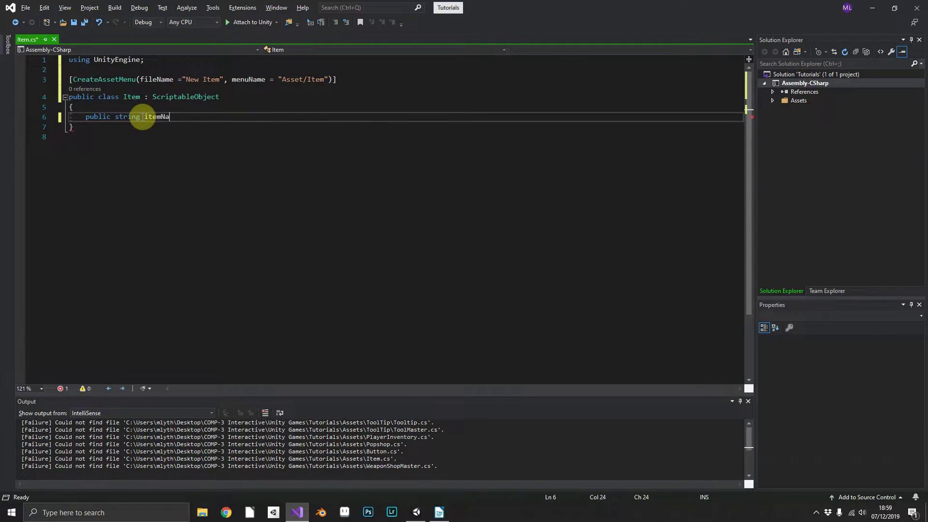
type("me;")
key("Return")
type("public string itemDescription;")
key("Return")
type("public int itemCost;")
key("Return")
type("public Sp")
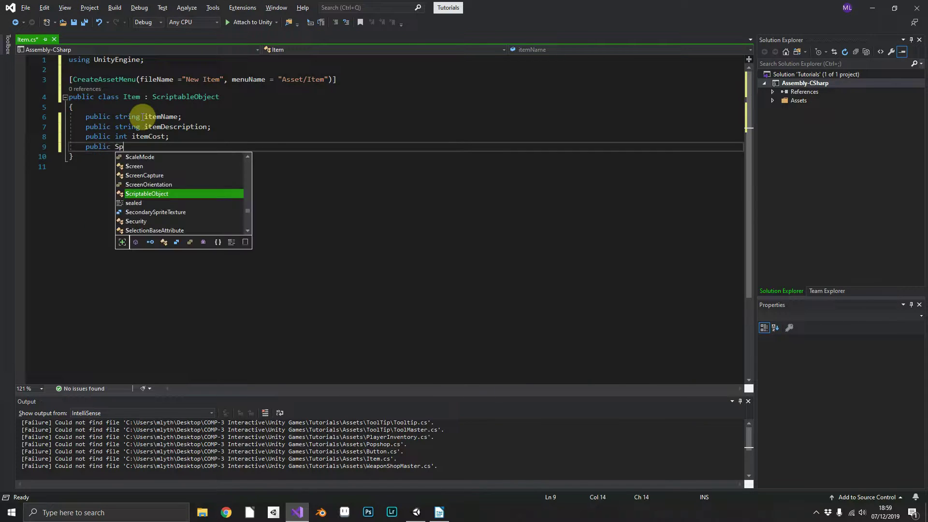
type("rite itemSprite;")
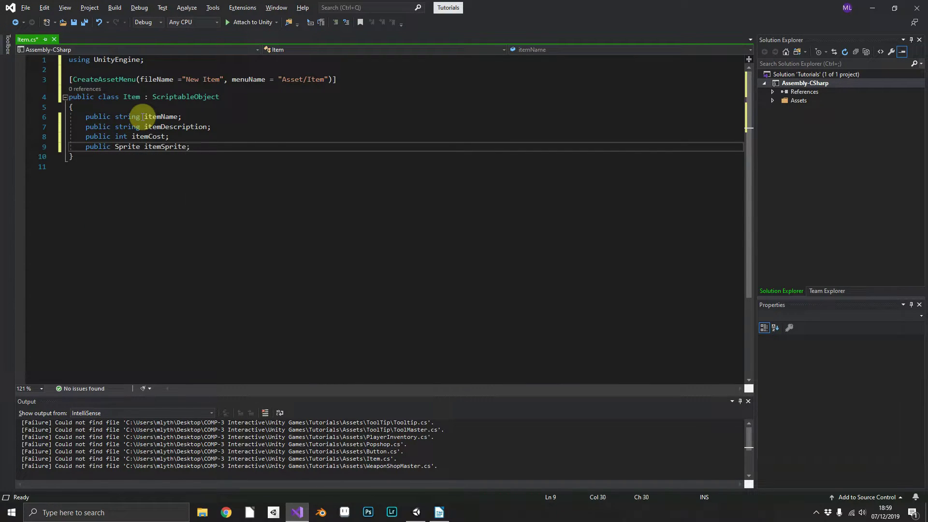
- Mark itemDescription with [TextArea] and save Item.cs
left_click(193, 117)
key("Return")
type("[")
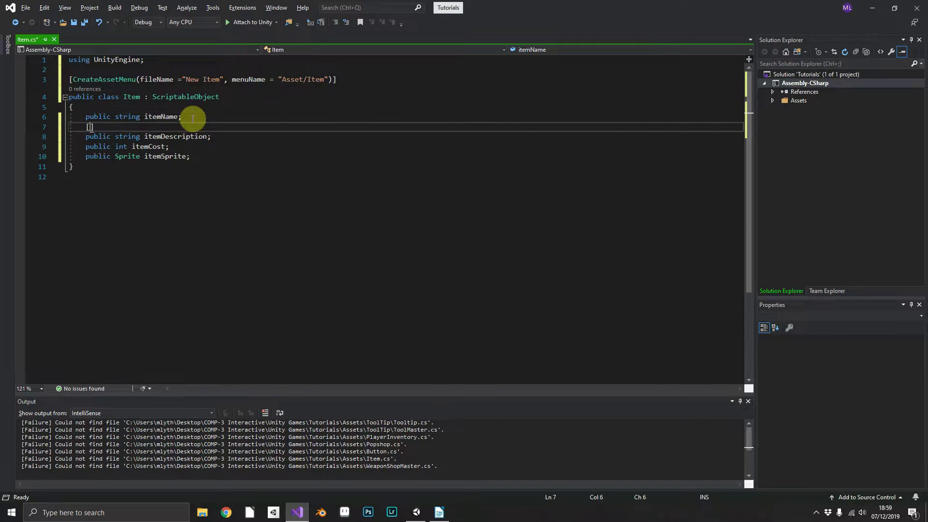
type("TextArea")
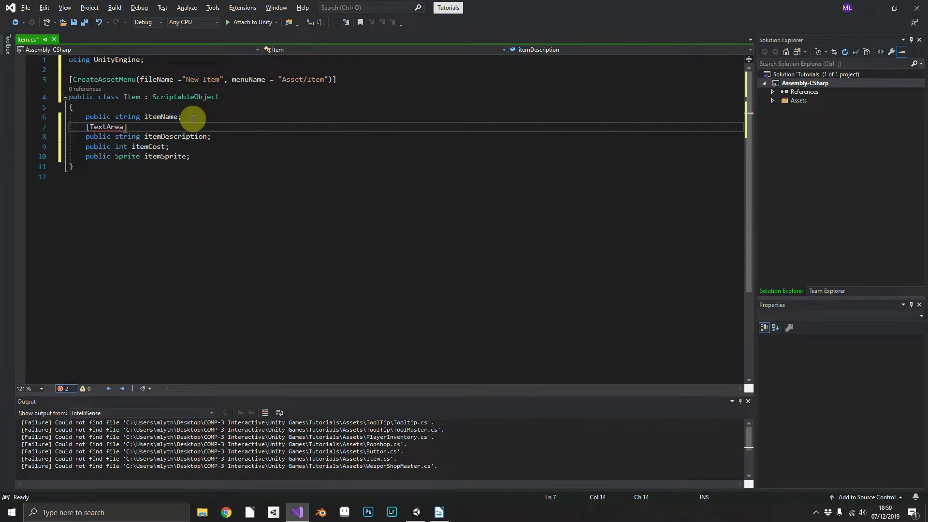
left_click_drag(211, 137, 73, 136)
left_click(215, 137)
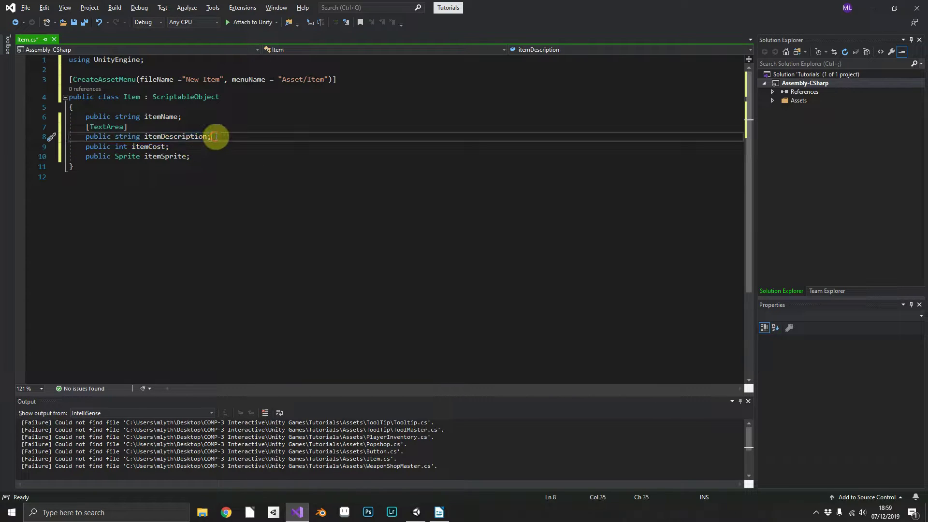
key("ctrl+s")
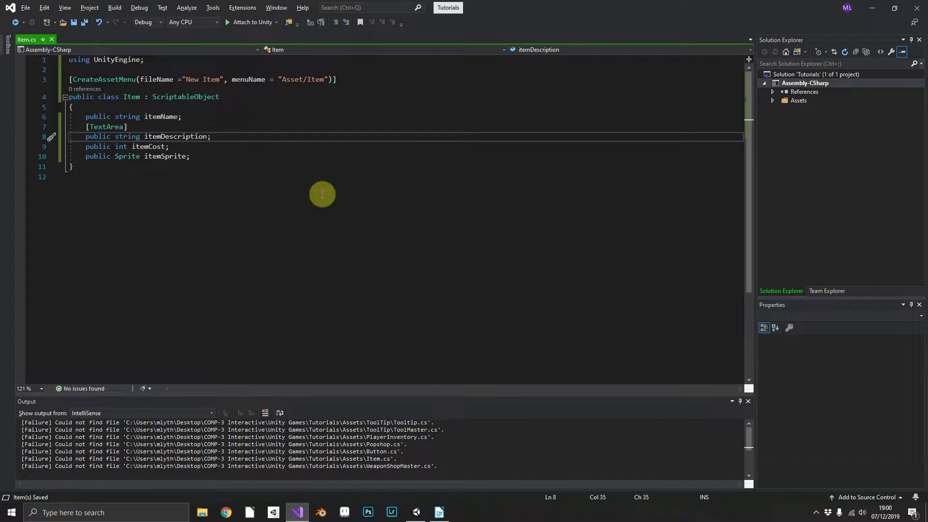
- Create a new Item asset named Sword in the Items folder
left_click(417, 513)
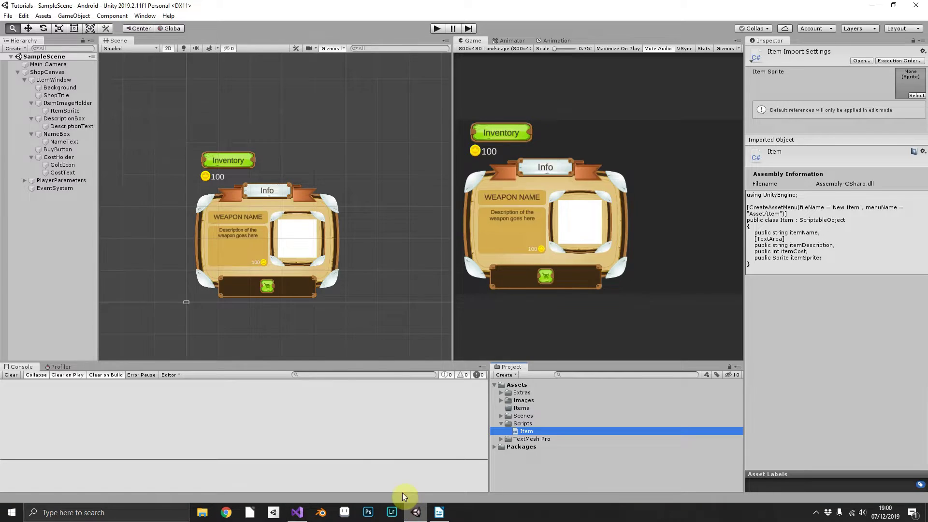
left_click(521, 409)
right_click(521, 409)
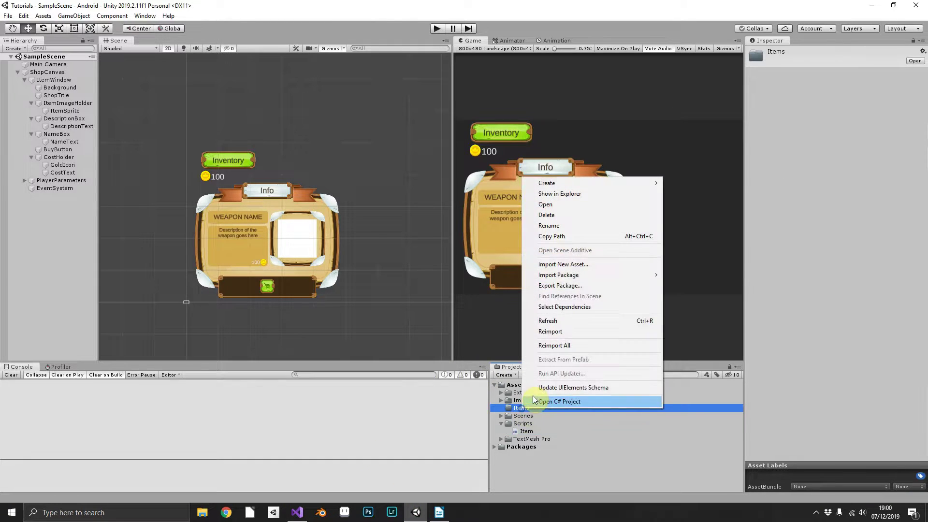
mouse_move(573, 188)
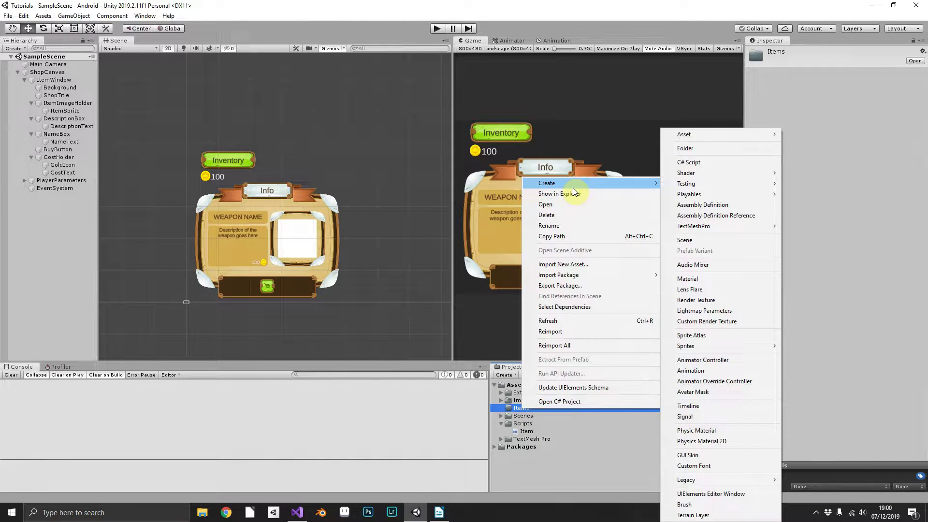
mouse_move(700, 135)
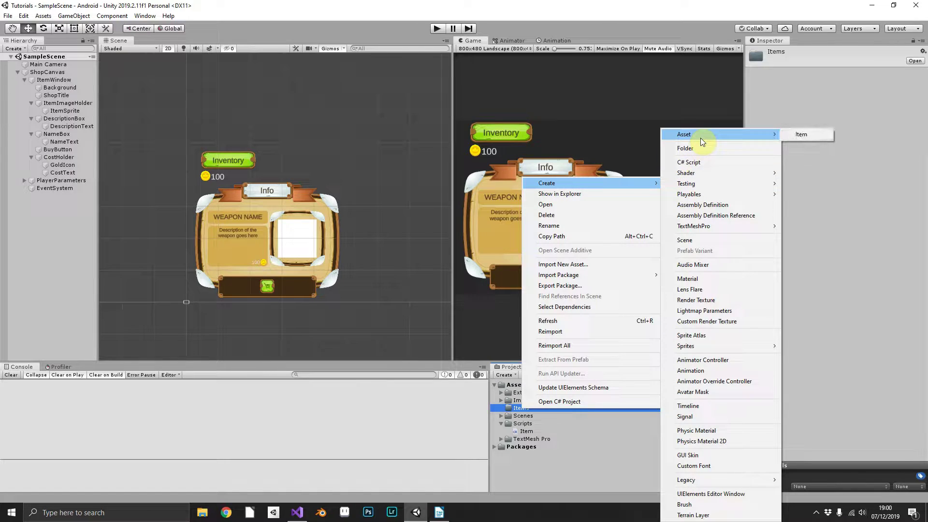
left_click(801, 135)
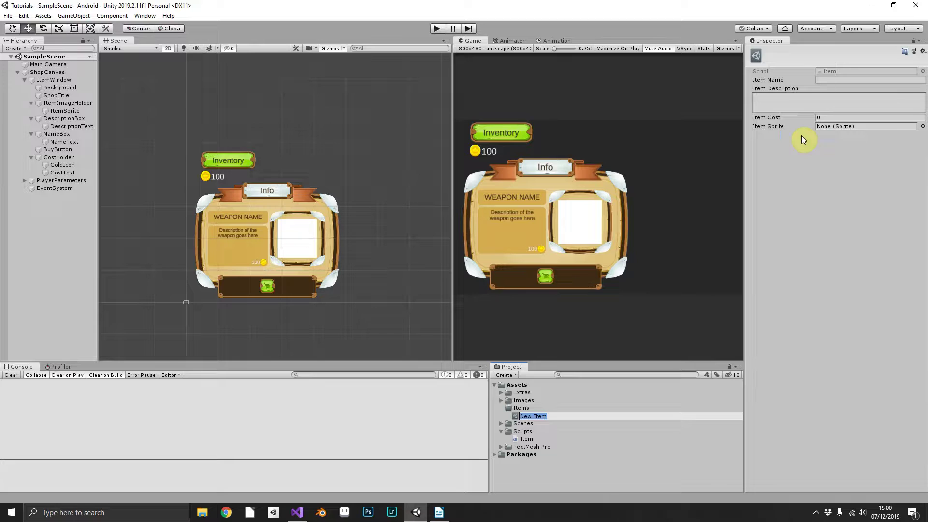
type("S")
key("Return")
- Set the item name to Sword, description "This is a pointy sword", and cost 100
left_click(836, 79)
type("S")
left_click(836, 90)
type("This is a ")
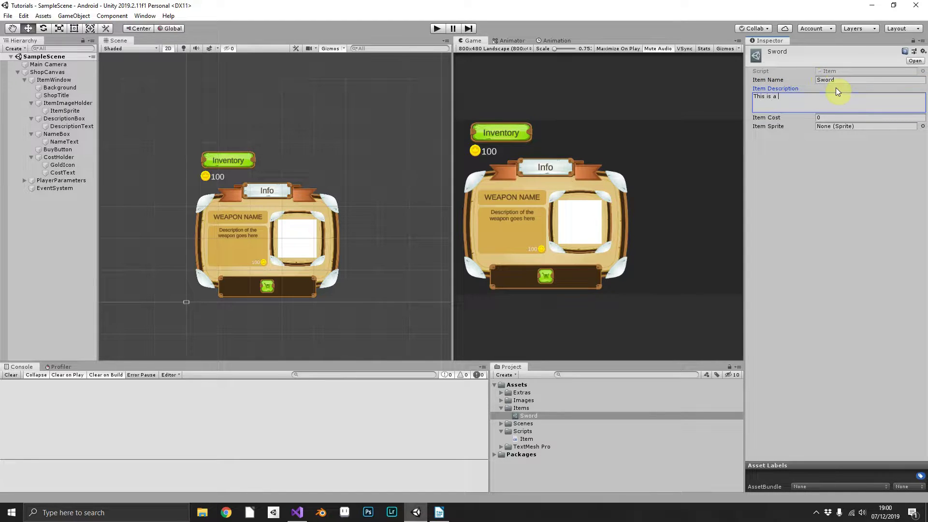
type("pointy sword")
left_click(826, 117)
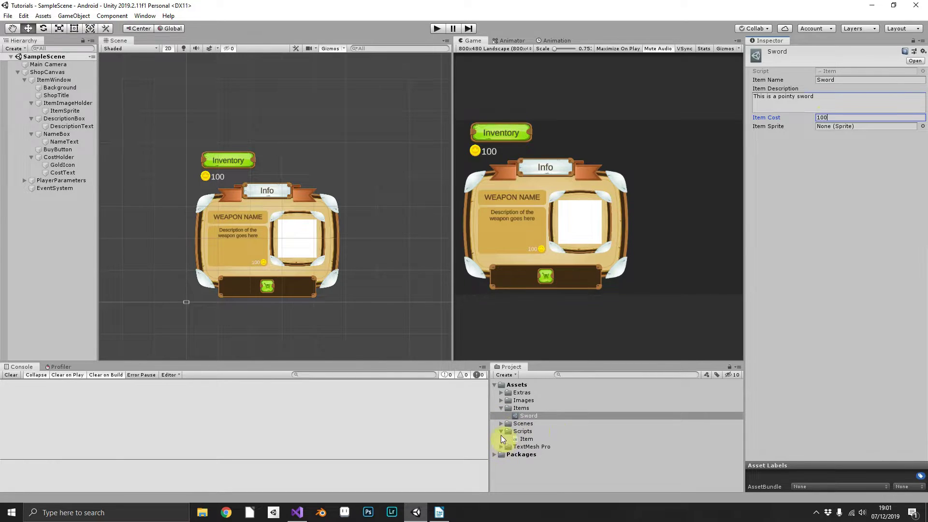
- Assign the sword2 sprite from the Icons folder to the Item Sprite field
left_click(501, 400)
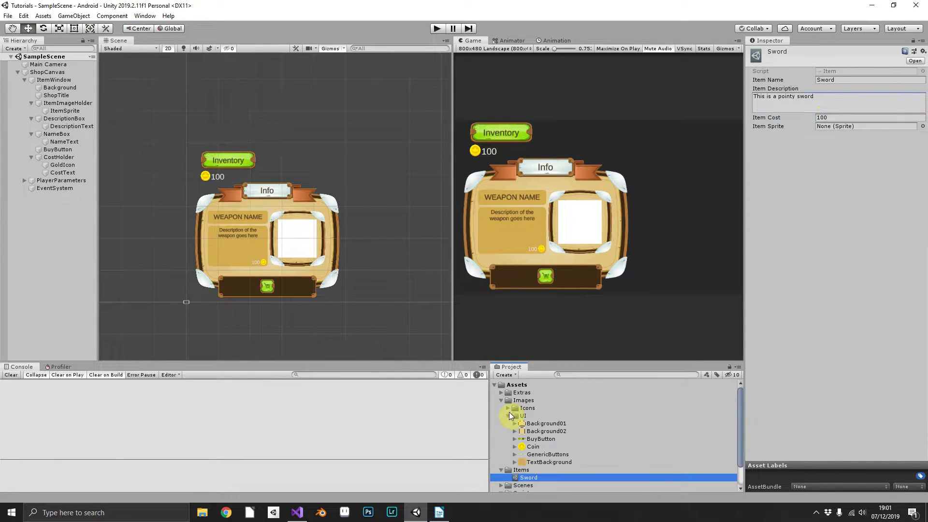
left_click(508, 416)
left_click(507, 407)
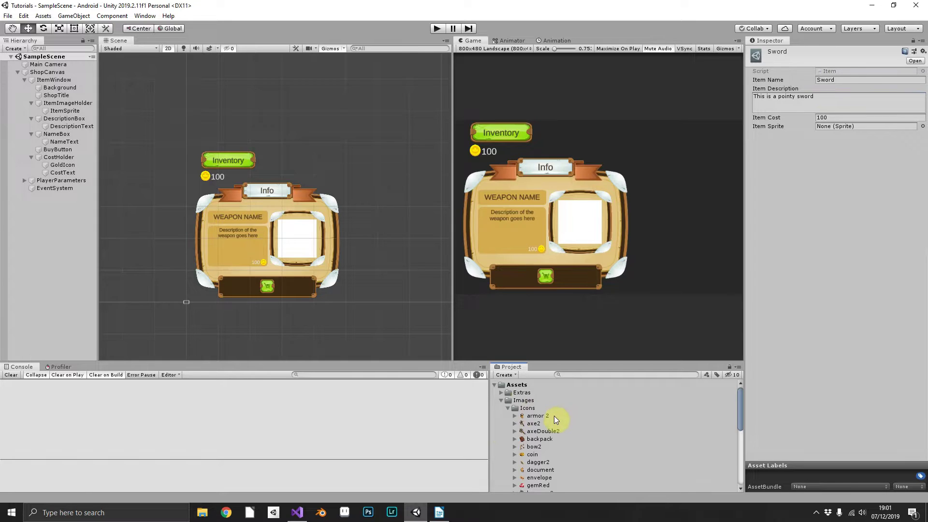
scroll(554, 419, "down", 10)
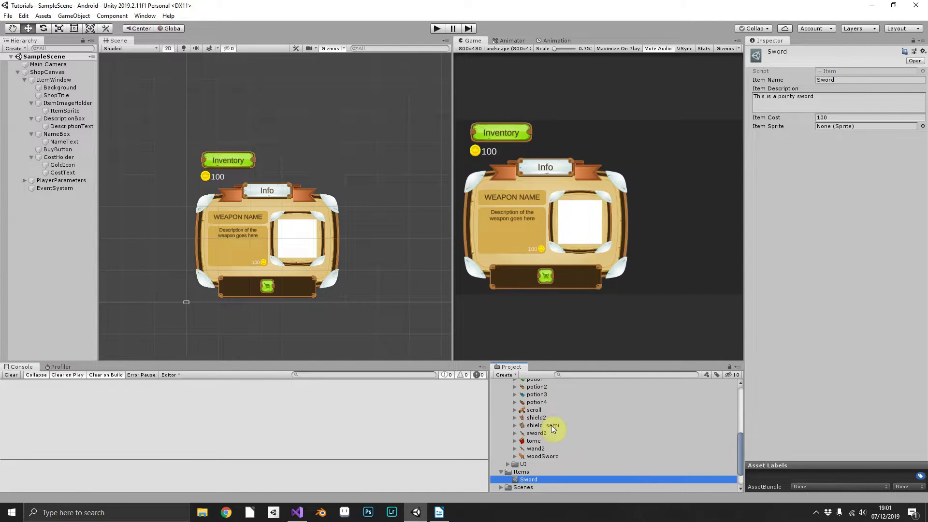
left_click_drag(542, 437, 846, 126)
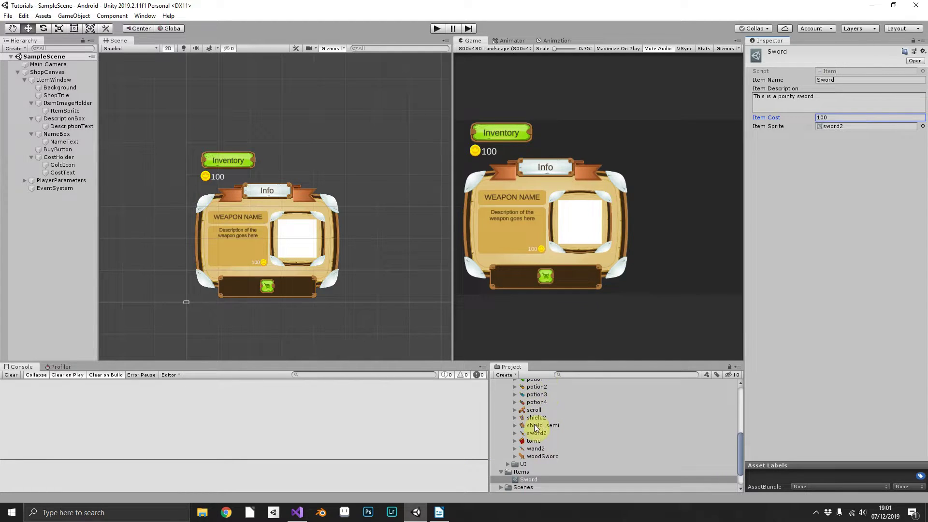
scroll(547, 431, "up", 5)
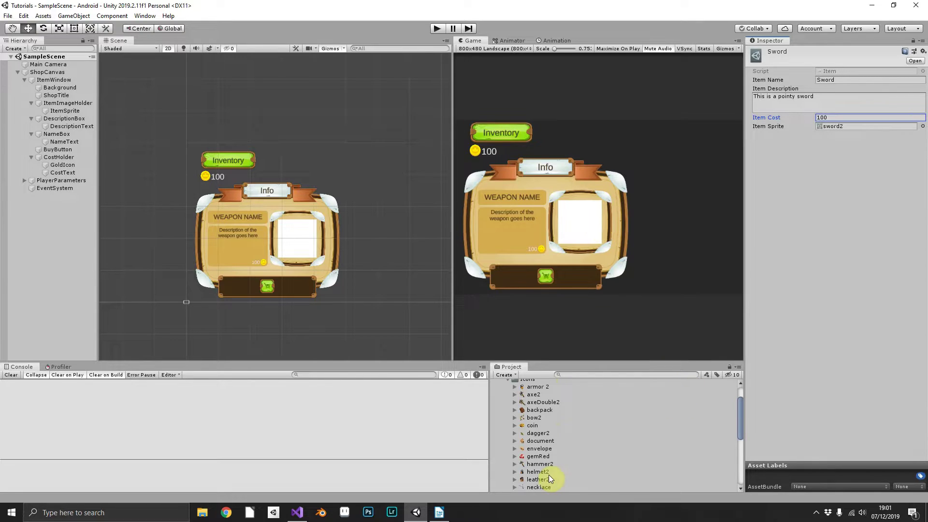
scroll(552, 475, "up", 2)
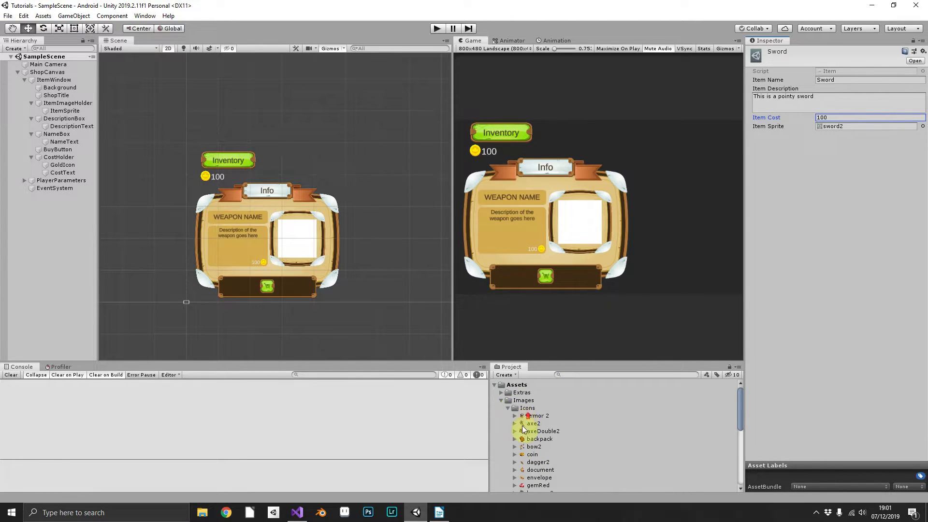
scroll(525, 423, "down", 7)
- Create another Item asset with display name Wooden Sword and a "Splitery..." description
right_click(529, 444)
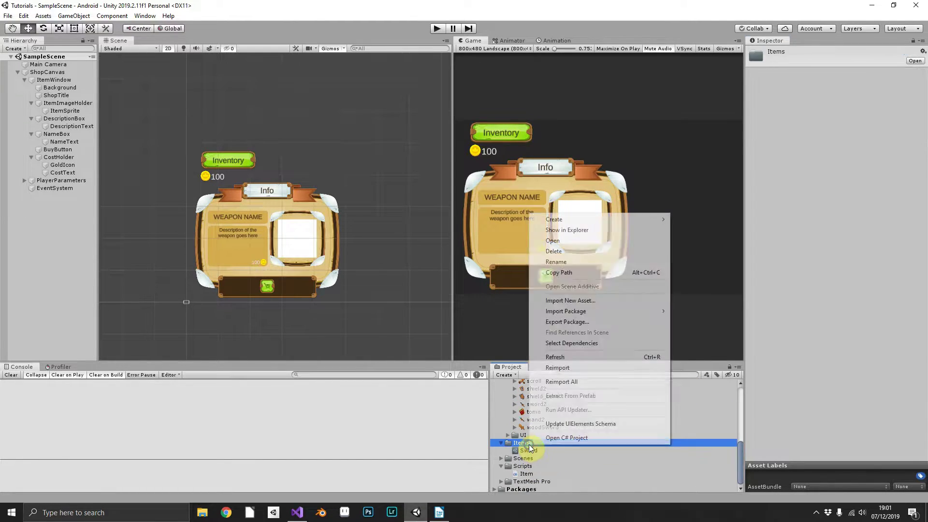
mouse_move(585, 219)
mouse_move(746, 136)
left_click(815, 135)
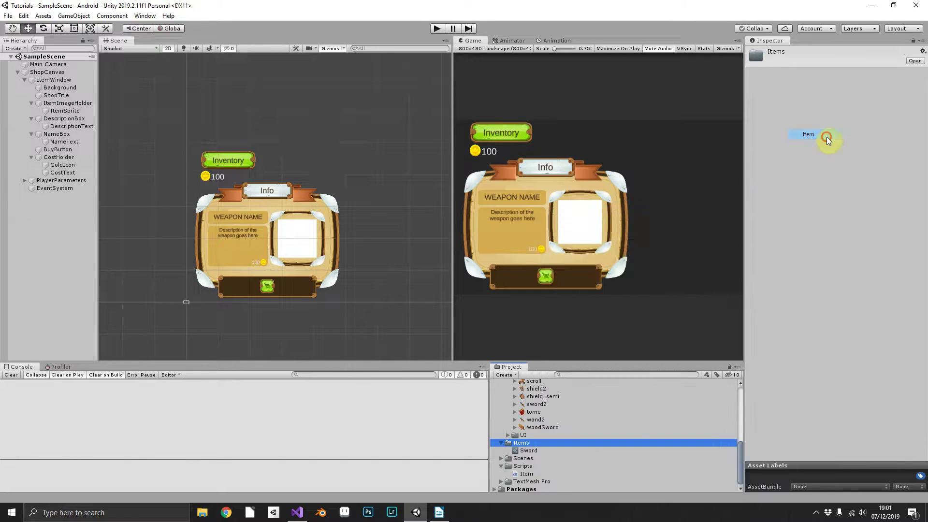
left_click(823, 81)
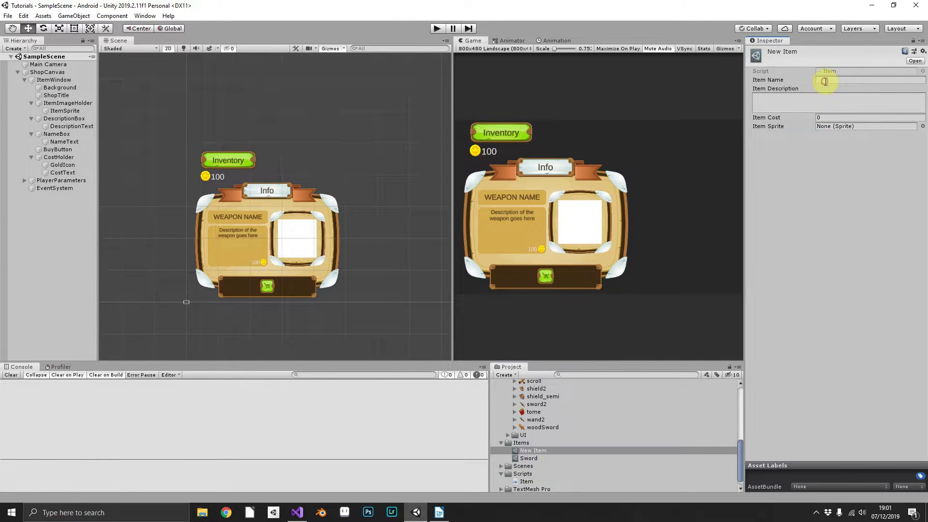
left_click(825, 81)
left_click(799, 103)
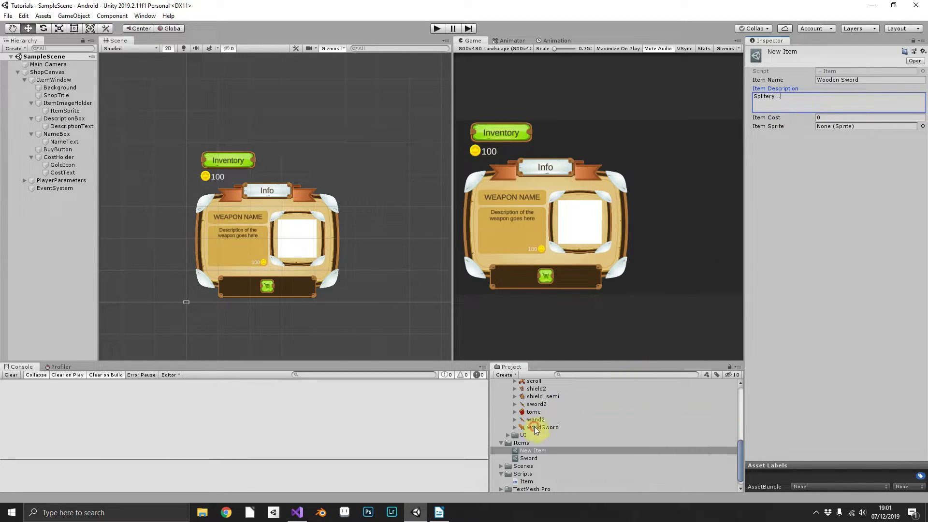
- Assign the woodSword sprite and set the item cost to 10
left_click_drag(539, 427, 853, 127)
left_click(824, 117)
type("10")
- Rename the new item asset to WoodenSword
left_click(532, 451)
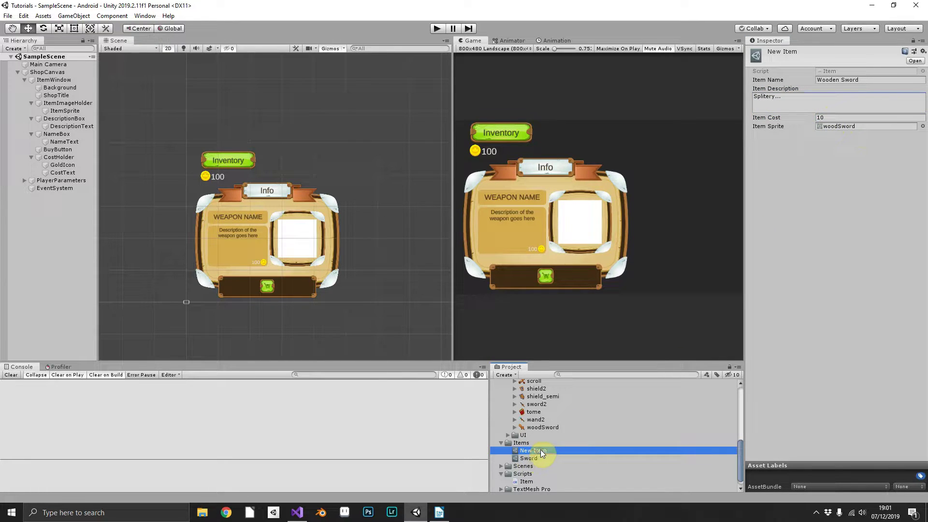
left_click(540, 450)
type("WoodenSword")
key("Return")
left_click(528, 443)
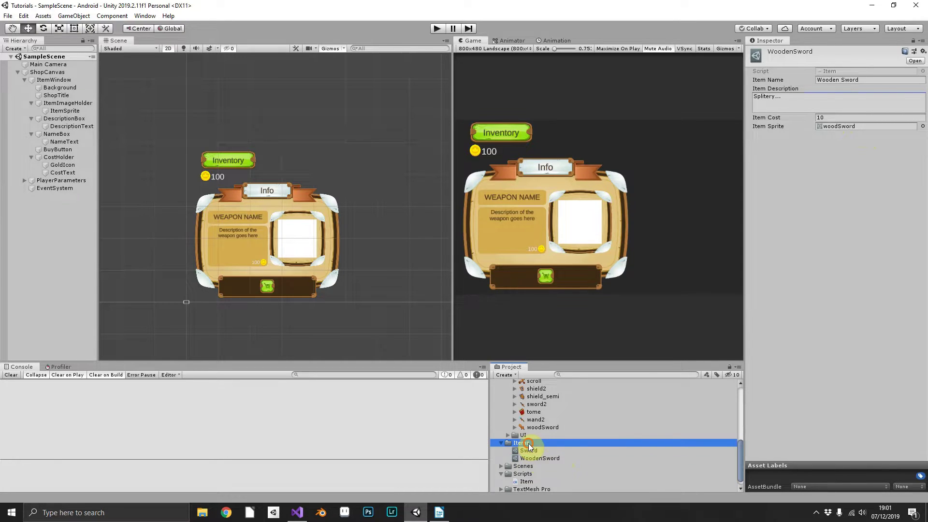
- Create a new Item asset named Scroll in the Items folder
right_click(529, 444)
mouse_move(560, 218)
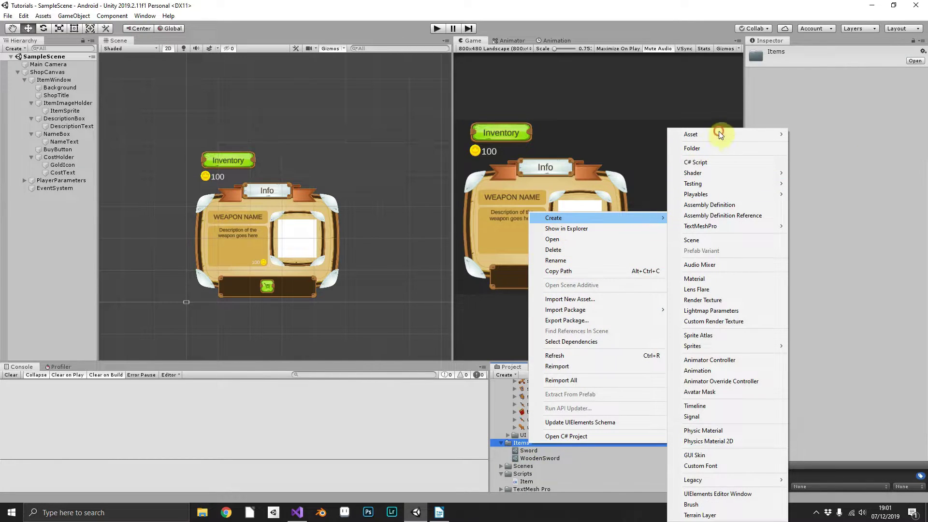
mouse_move(733, 134)
left_click(816, 135)
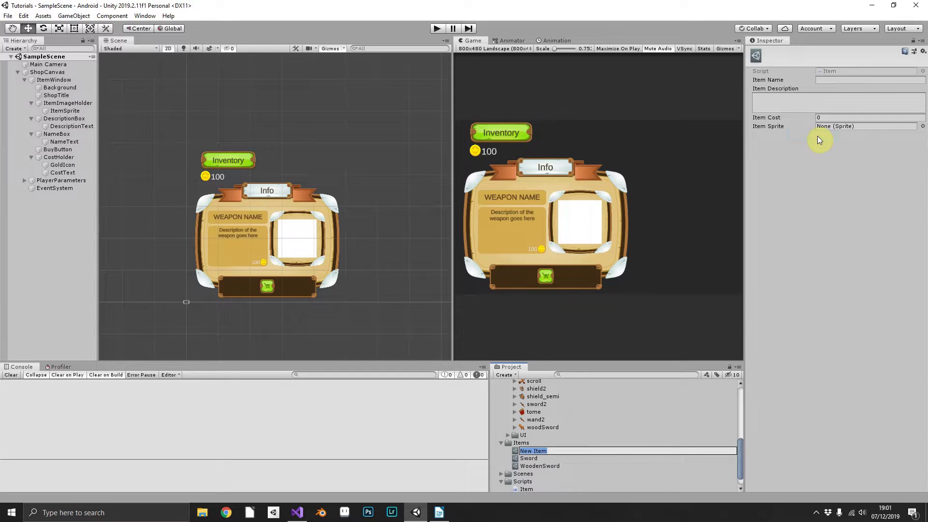
type("Scroll")
key("Return")
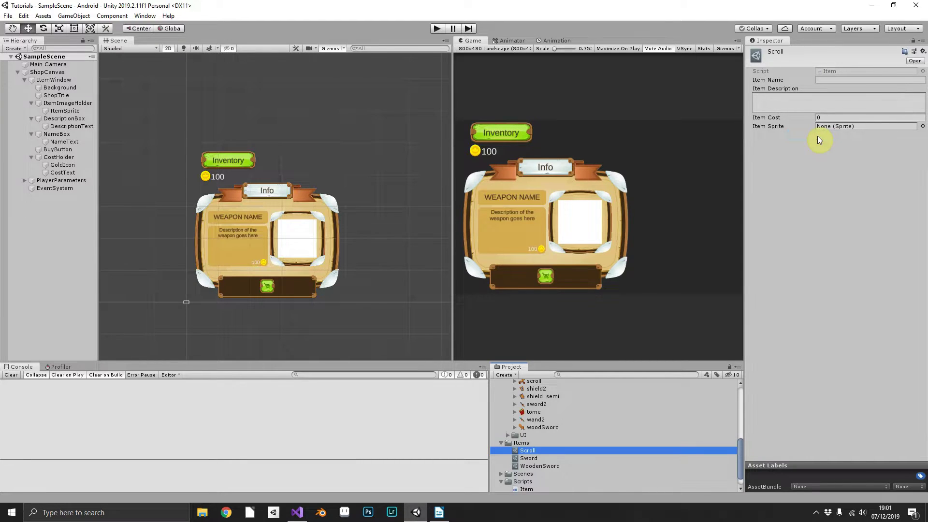
- Give Scroll the description "Ice mage's scroll", cost 500 and the scroll sprite
left_click(830, 80)
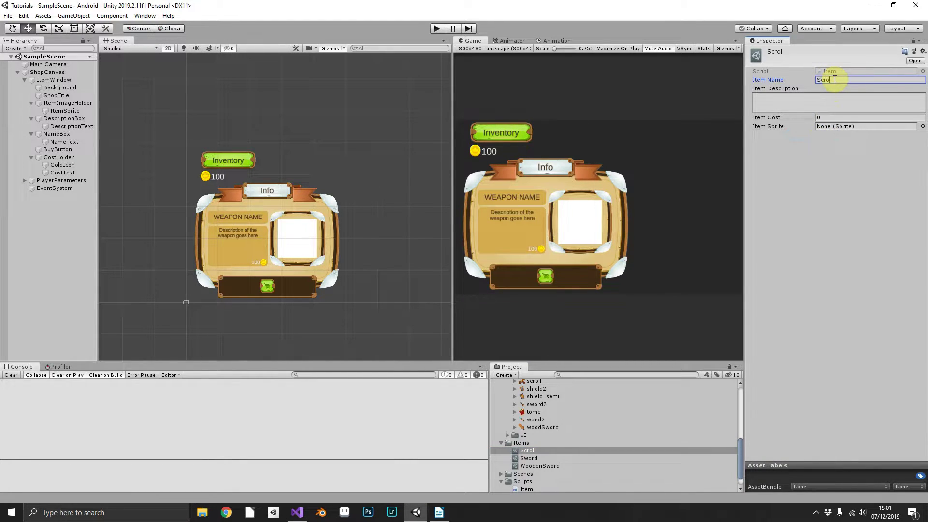
left_click(806, 101)
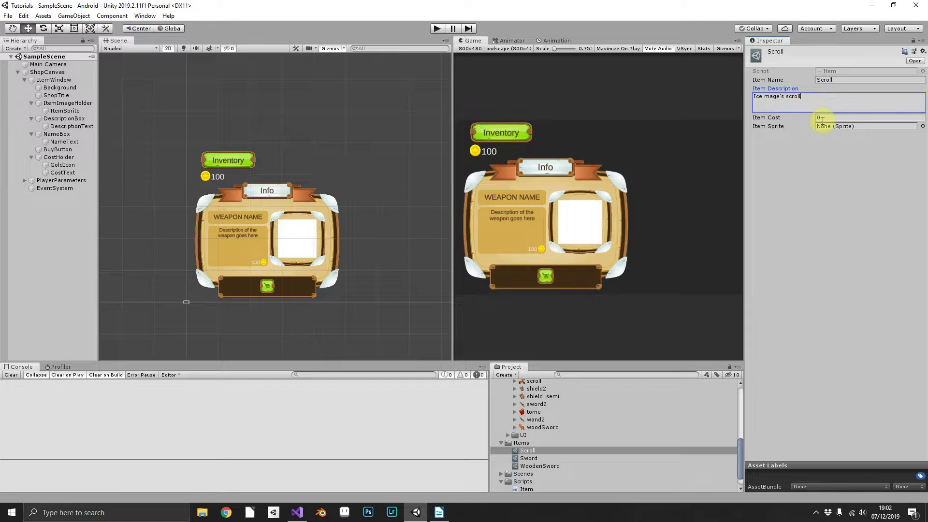
left_click(817, 117)
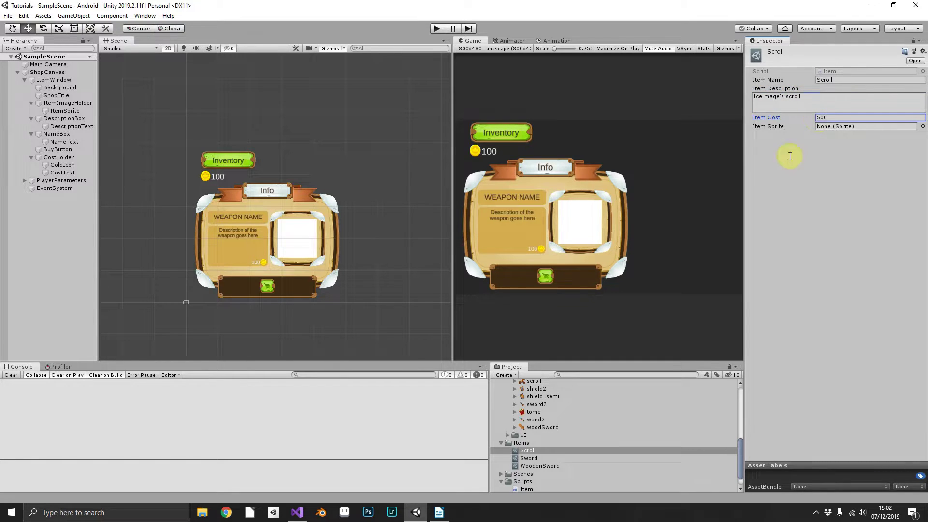
left_click_drag(533, 381, 845, 126)
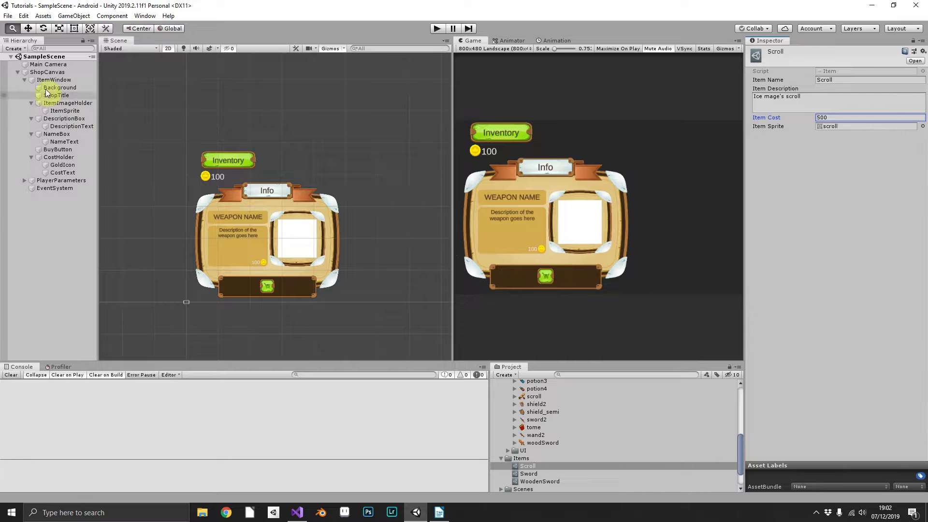
left_click(25, 80)
- Add a UI Image under ShopCanvas and name it ShopWindow
right_click(48, 76)
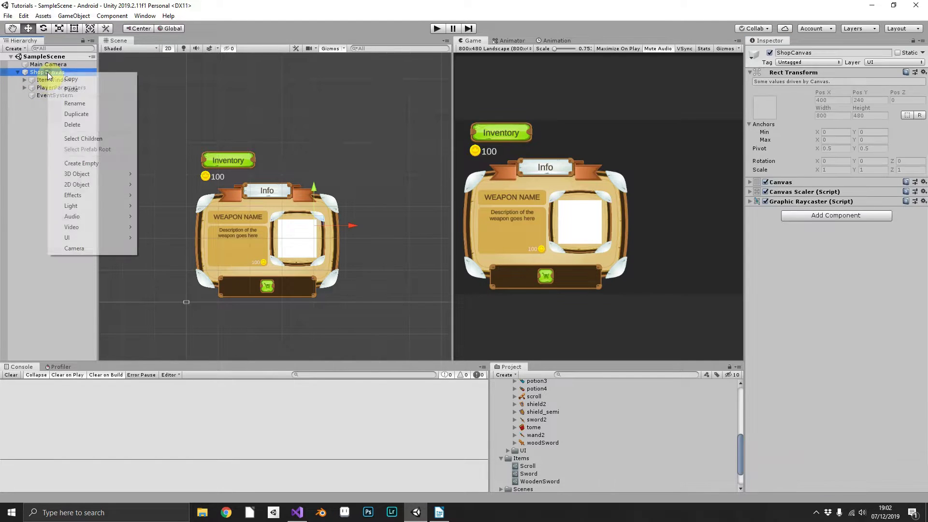
mouse_move(92, 236)
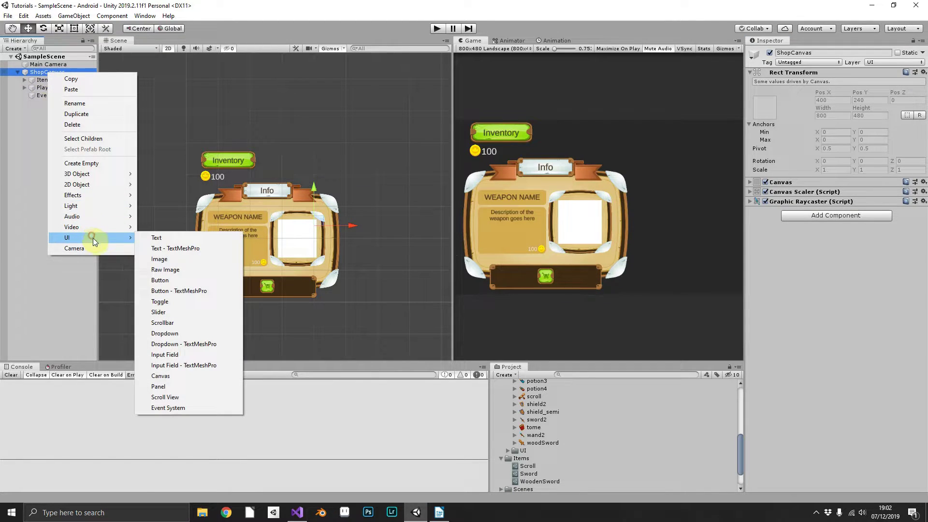
left_click(167, 258)
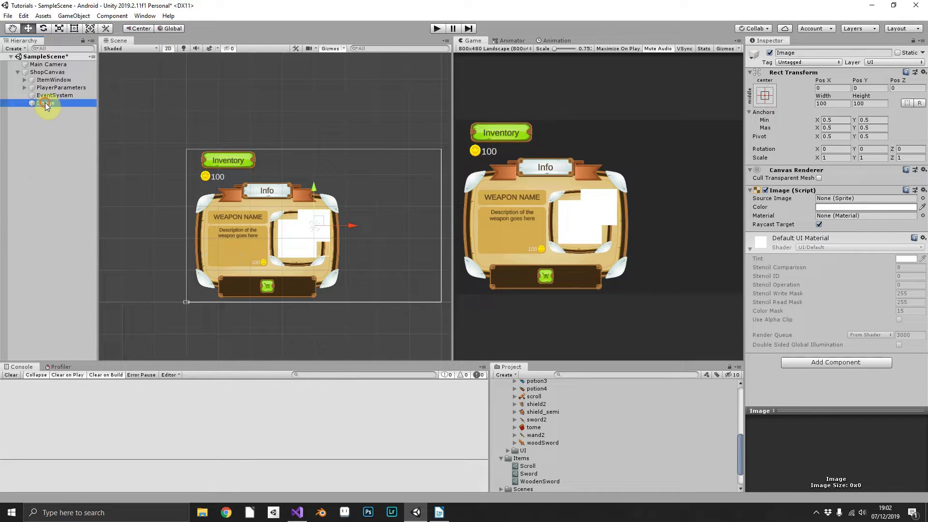
left_click(45, 102)
type("ShopWindow")
key("Return")
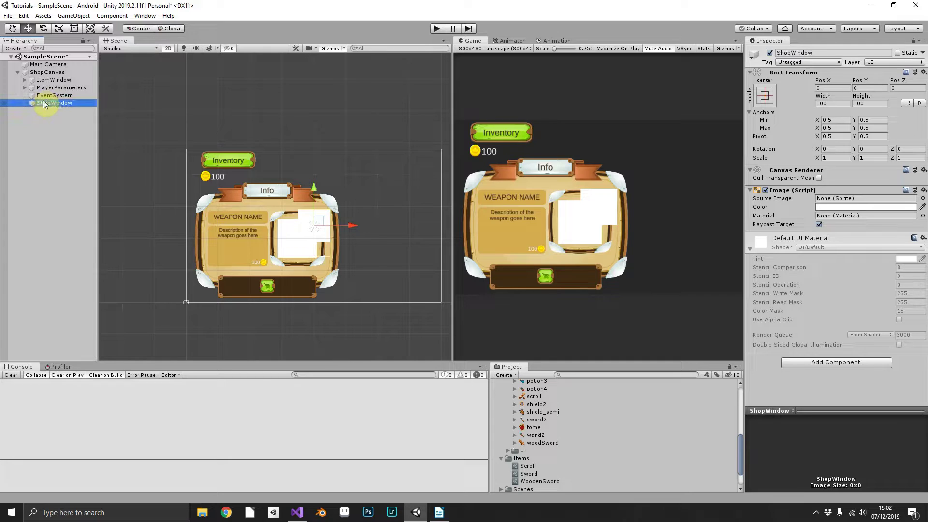
- Give ShopWindow the Background02 sprite at its native size
scroll(551, 420, "up", 10)
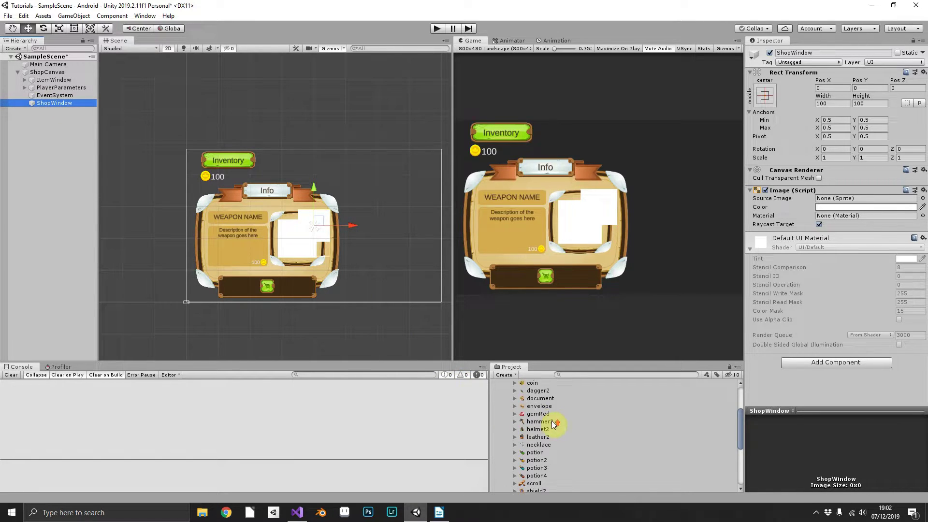
left_click(508, 409)
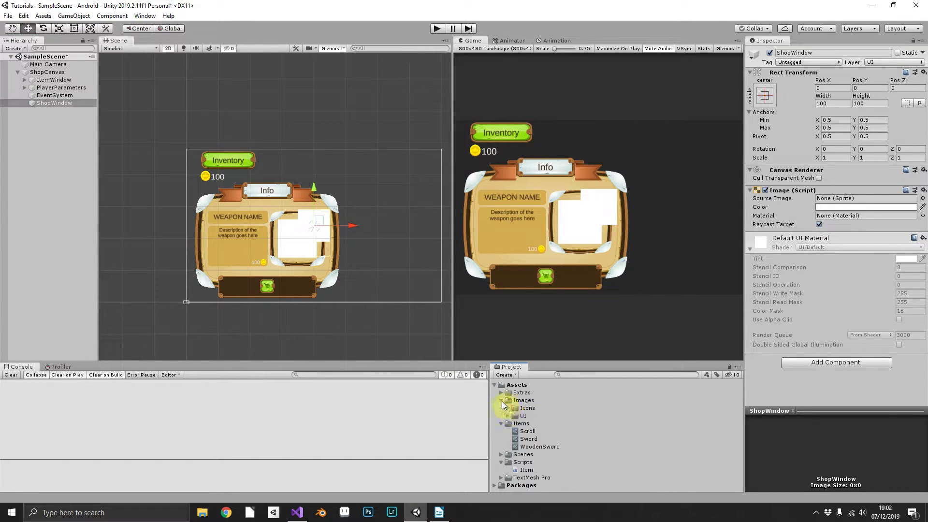
left_click(507, 416)
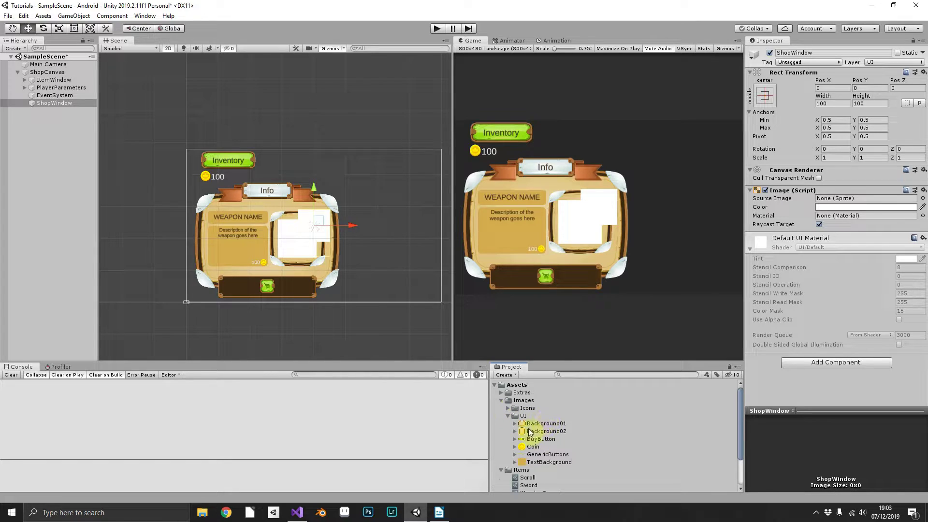
left_click_drag(539, 432, 841, 201)
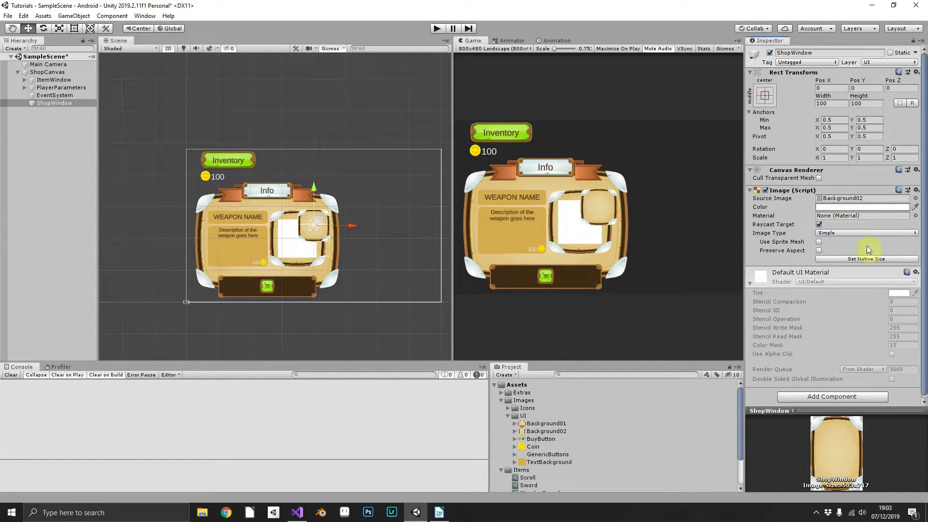
left_click(866, 259)
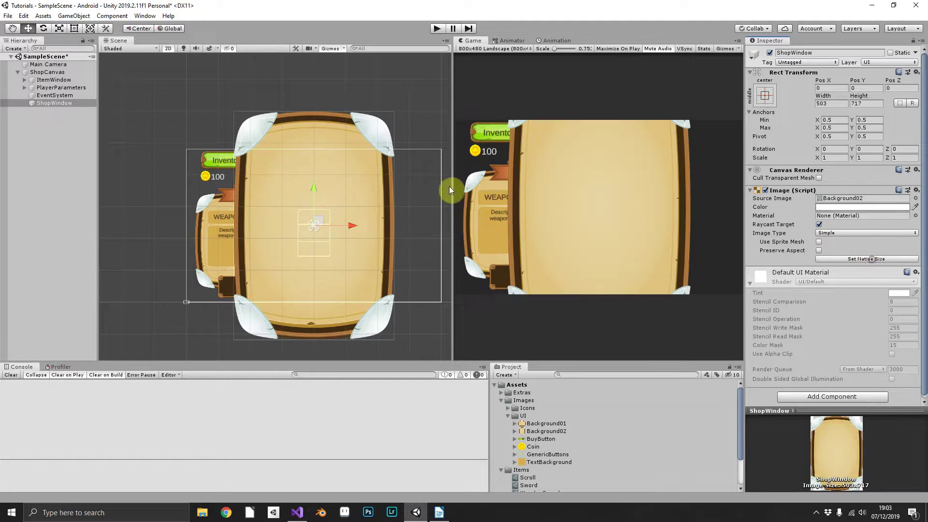
- Scale ShopWindow to about 296×422 and place it right of, and level with, the item window
left_click(74, 28)
left_click_drag(388, 115, 413, 228, "shift")
left_click(103, 46)
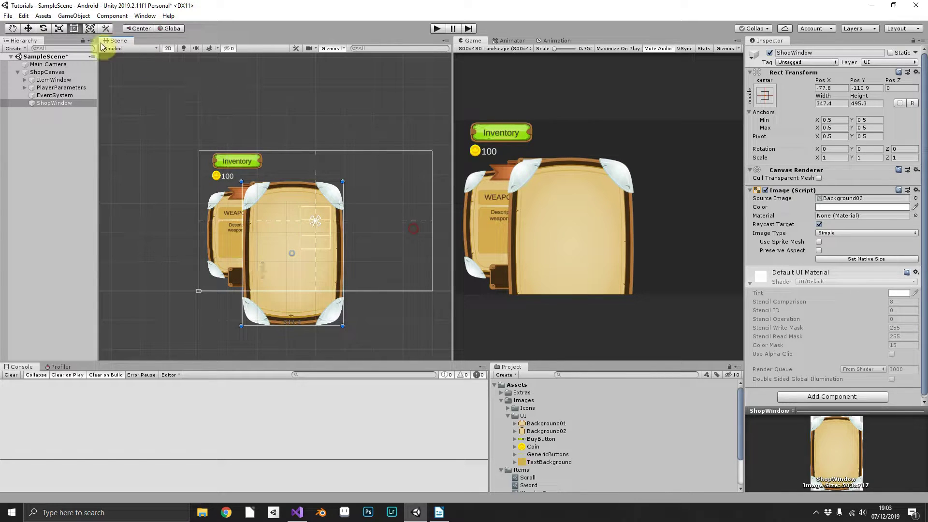
left_click(28, 28)
left_click_drag(329, 251, 416, 253)
left_click(74, 28)
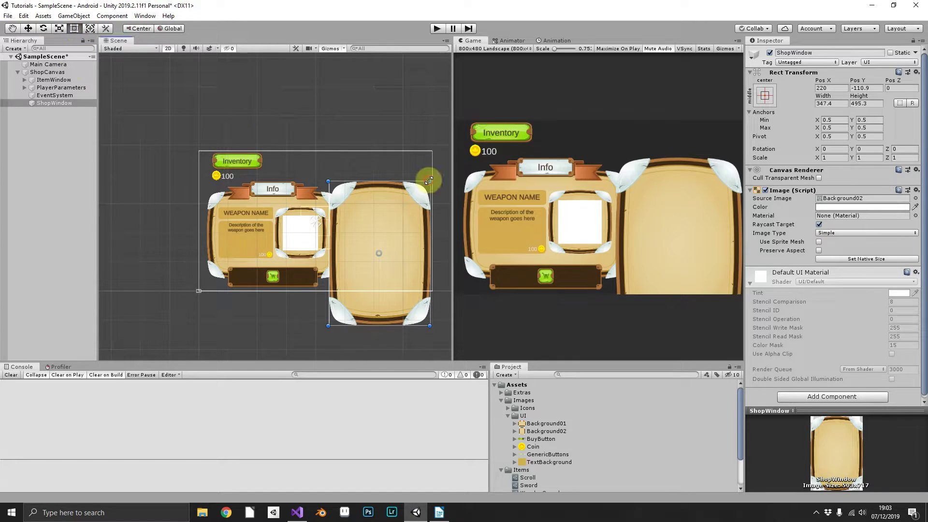
left_click_drag(428, 182, 414, 202, "shift")
left_click(29, 28)
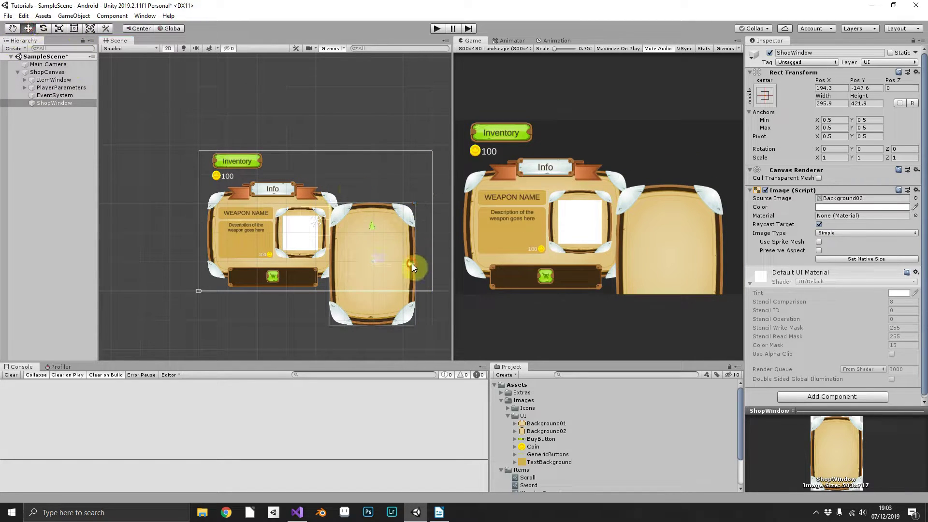
left_click_drag(412, 263, 423, 264)
left_click_drag(385, 236, 385, 193)
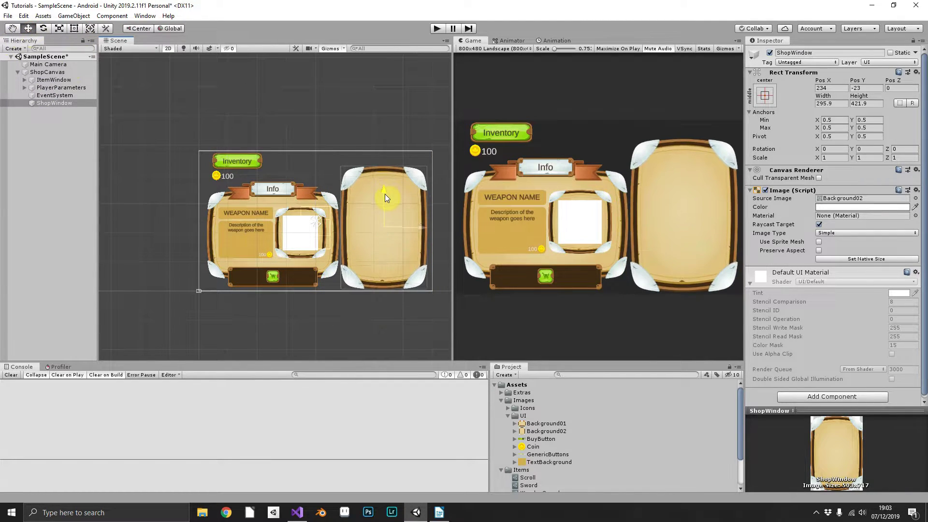
left_click_drag(422, 225, 422, 224)
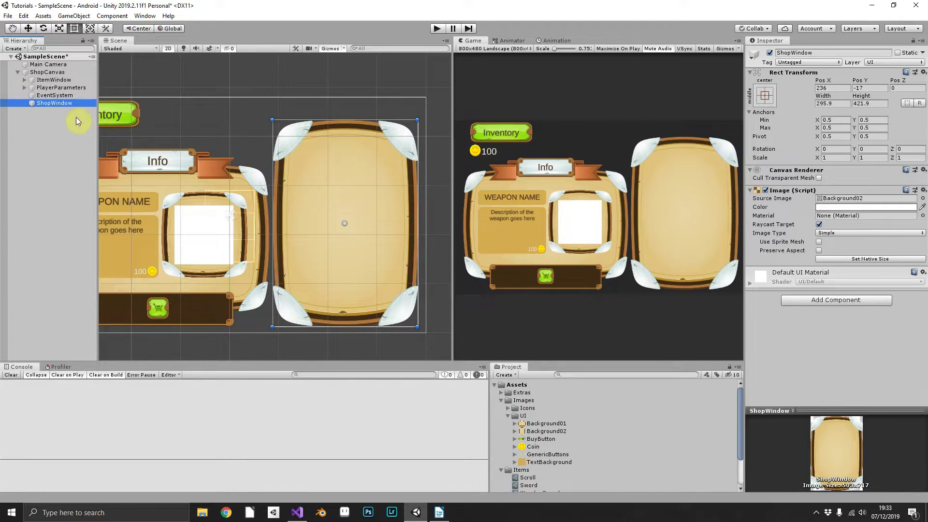
- Create an empty child of ShopWindow named ScrollView
right_click(55, 104)
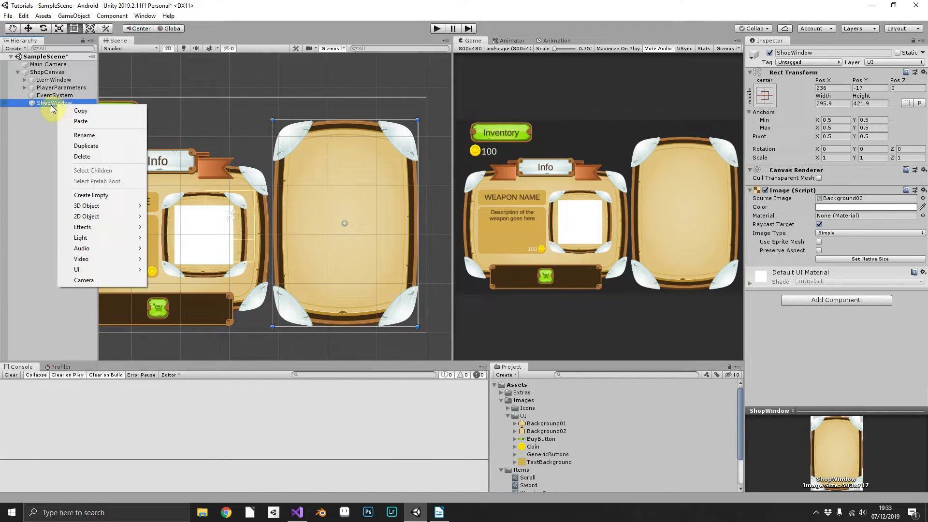
left_click(92, 195)
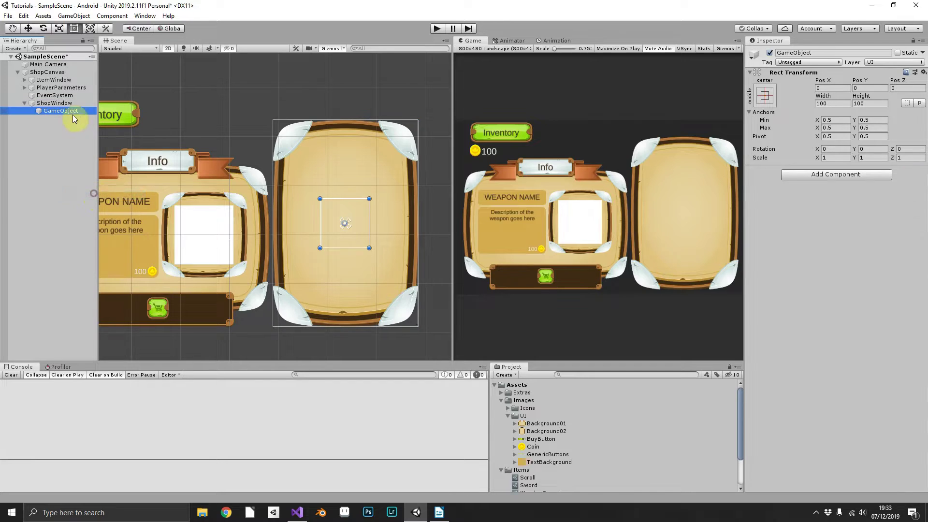
left_click(63, 112)
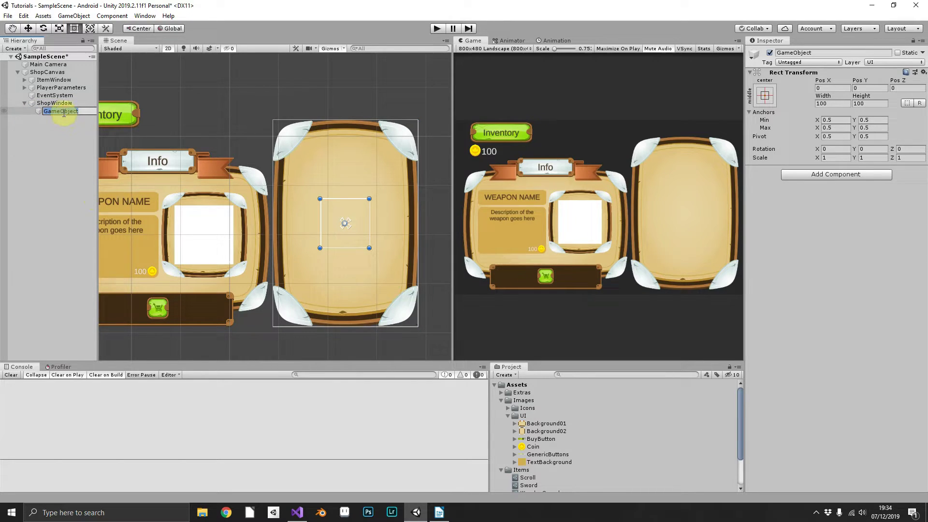
type("ScrollView")
key("Return")
- Add an empty child named Viewport under ScrollView
right_click(63, 112)
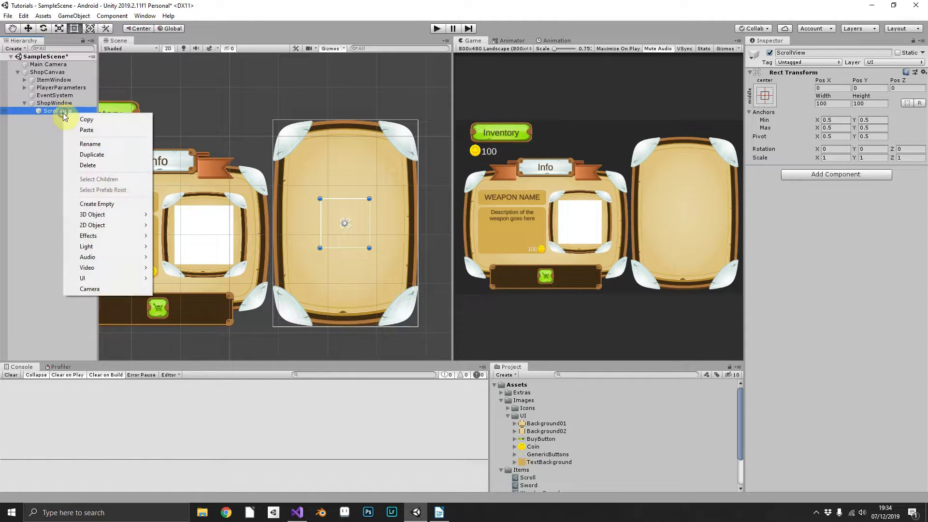
left_click(95, 203)
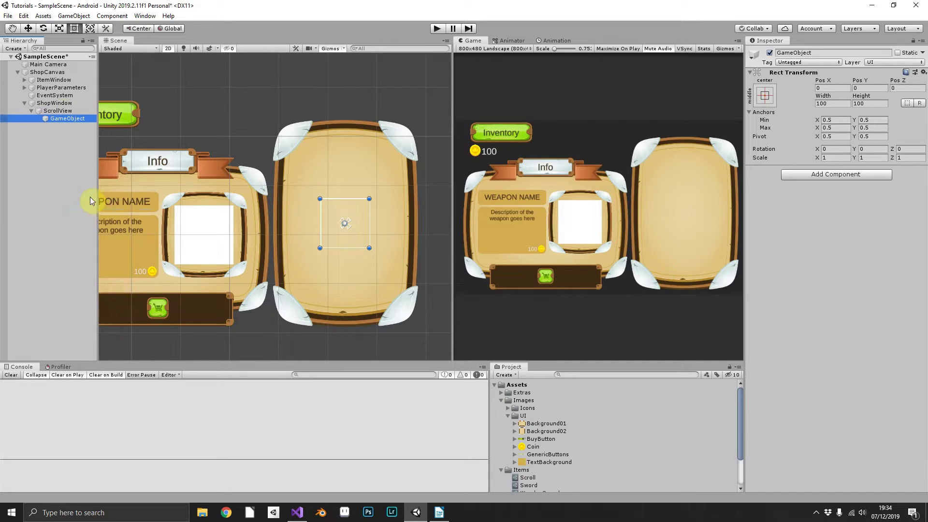
left_click(65, 119)
type("Viewport")
key("Return")
- Nest an empty object named Content under Viewport
right_click(66, 119)
left_click(117, 212)
left_click(71, 128)
type("Content")
key("Return")
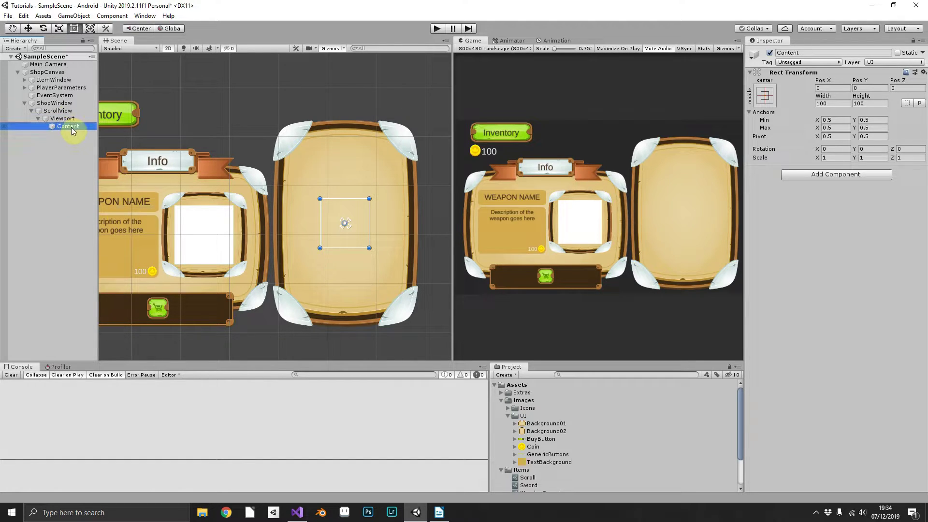
left_click(70, 112)
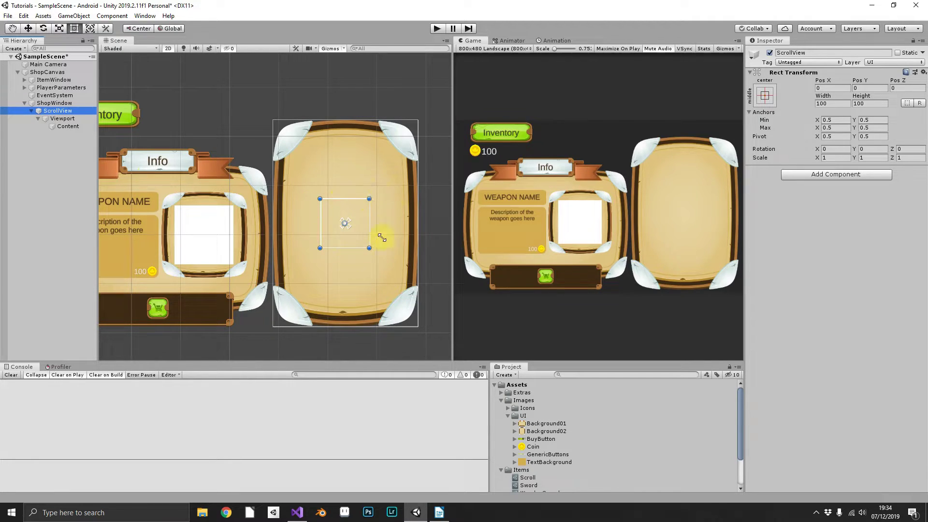
- Stretch ScrollView to fill the shop panel and give it an Image with alpha 0
left_click_drag(370, 198, 398, 143, "alt")
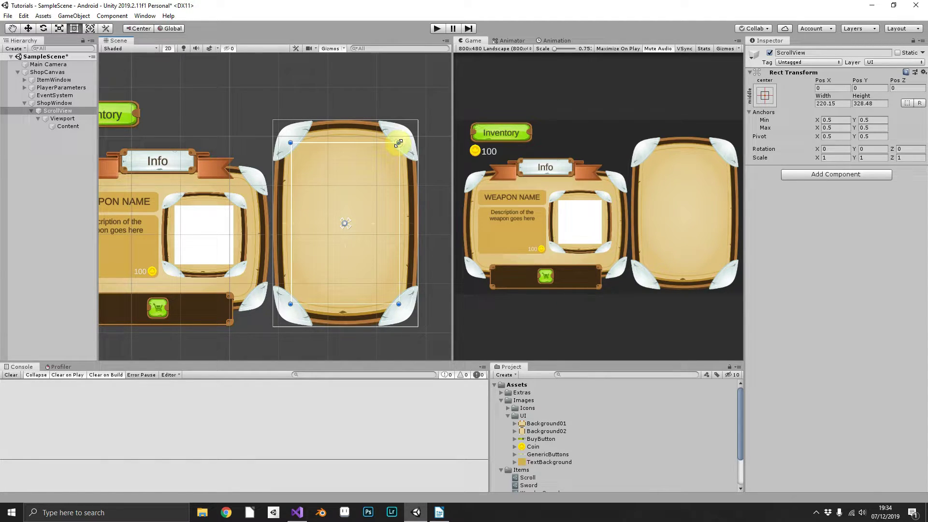
left_click(816, 174)
type("image")
key("Return")
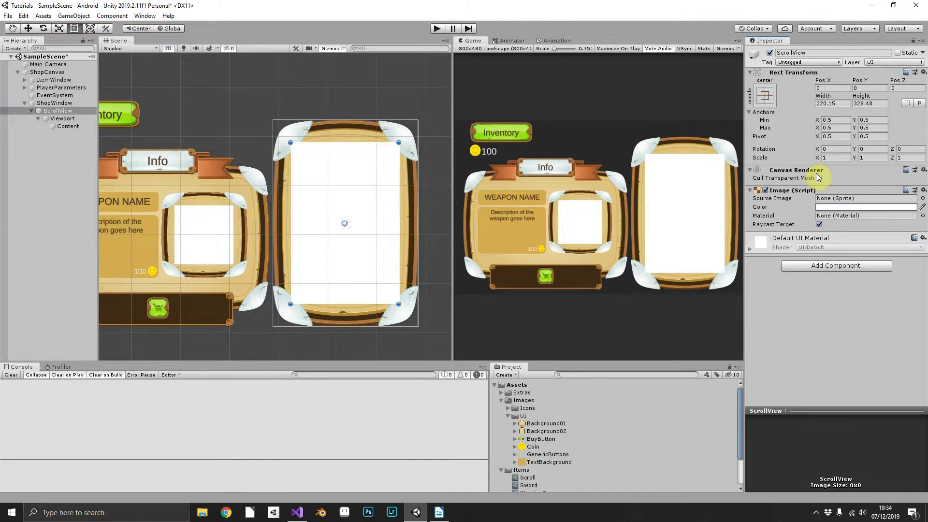
left_click(830, 207)
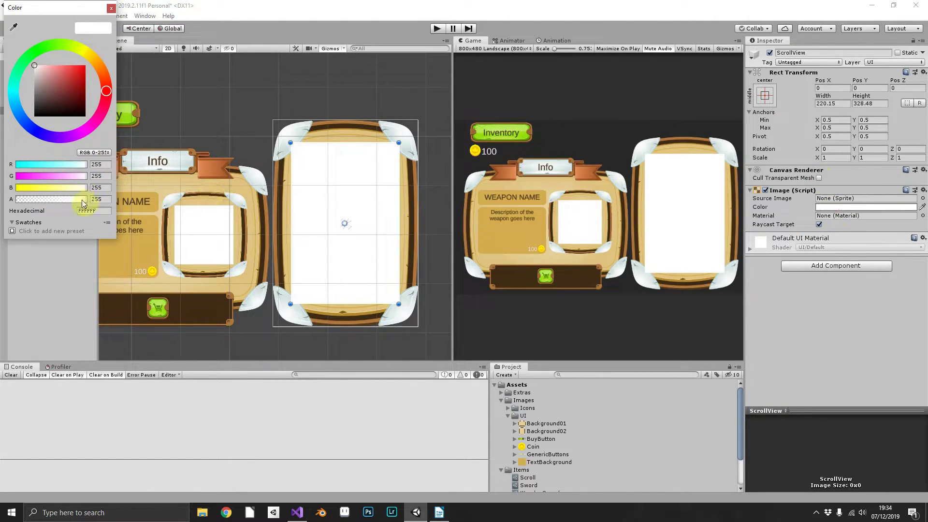
left_click_drag(82, 200, 1, 199)
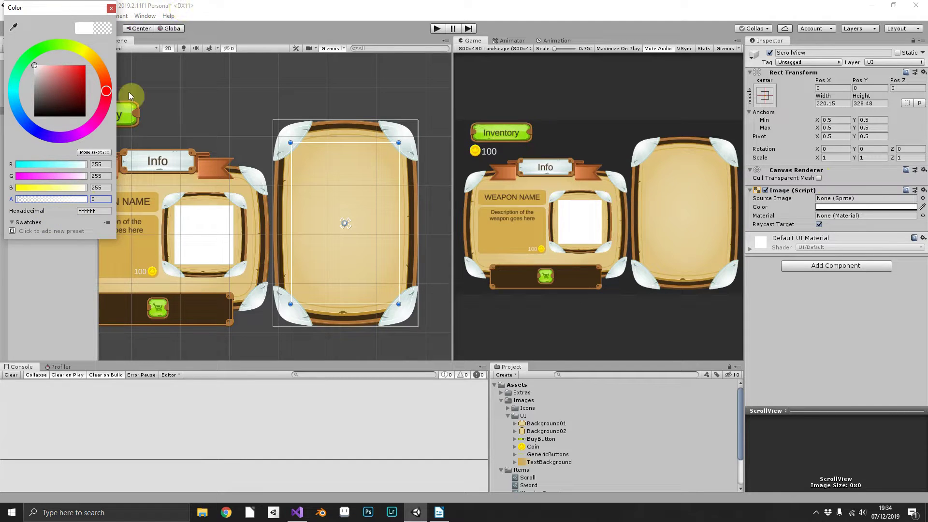
left_click(112, 9)
- Add a Scroll Rect component to ScrollView
left_click(832, 265)
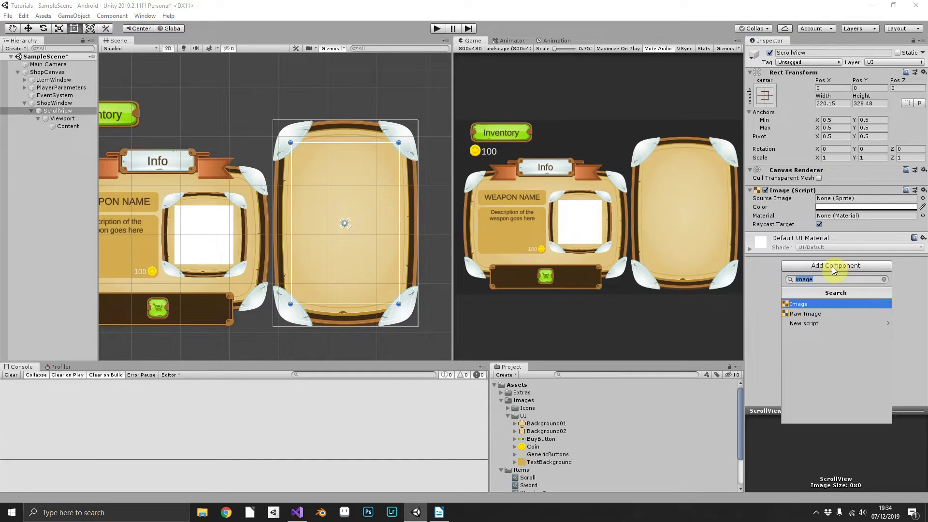
type("scrol")
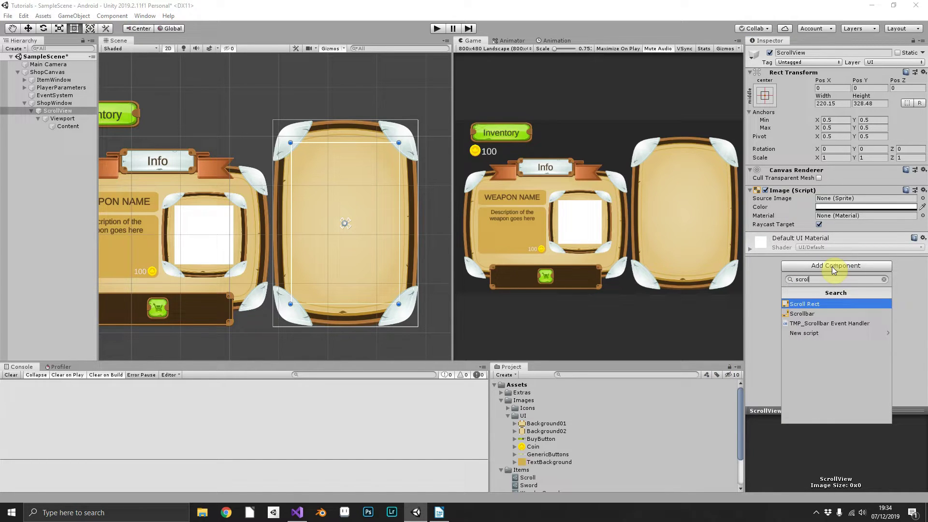
key("Return")
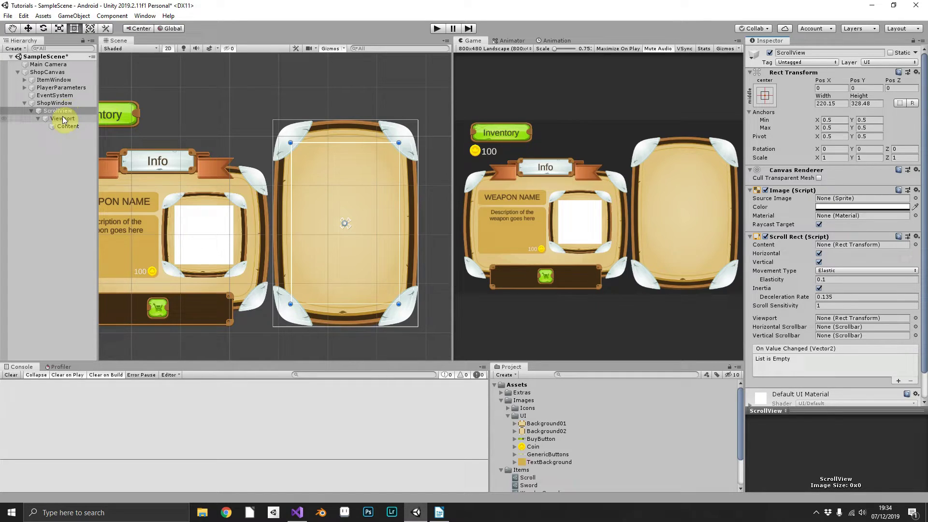
- Link Content and Viewport in the Scroll Rect, untick Horizontal, use Clamped movement and sensitivity 10
left_click_drag(63, 119, 827, 247)
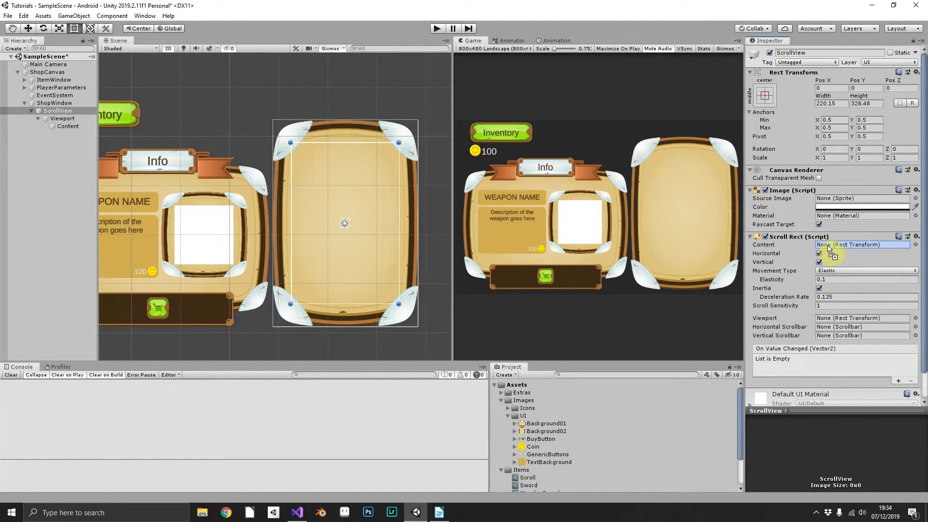
left_click_drag(828, 248, 826, 248)
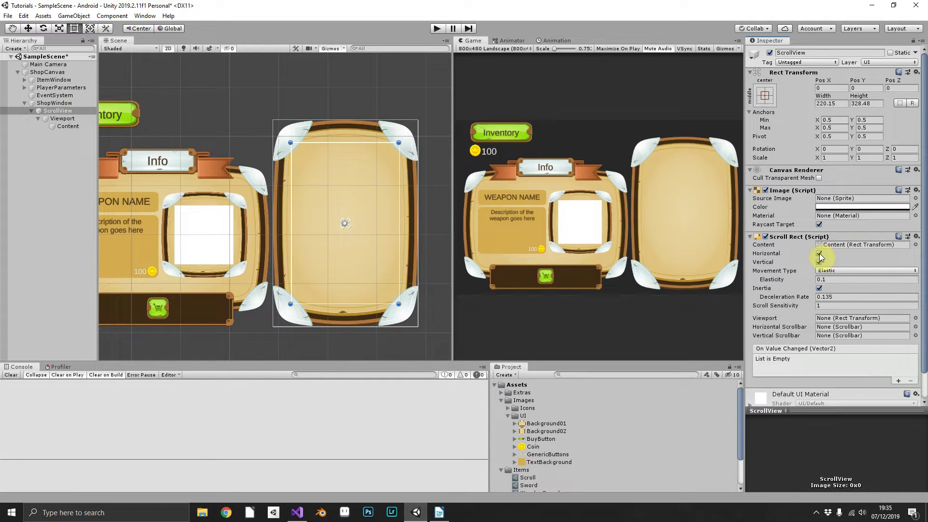
left_click(819, 253)
left_click(824, 271)
left_click(843, 302)
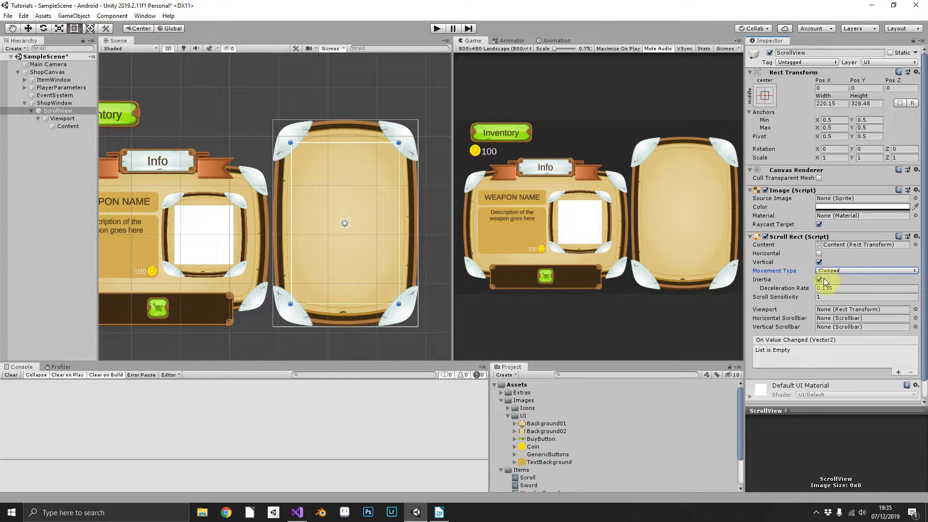
left_click(822, 296)
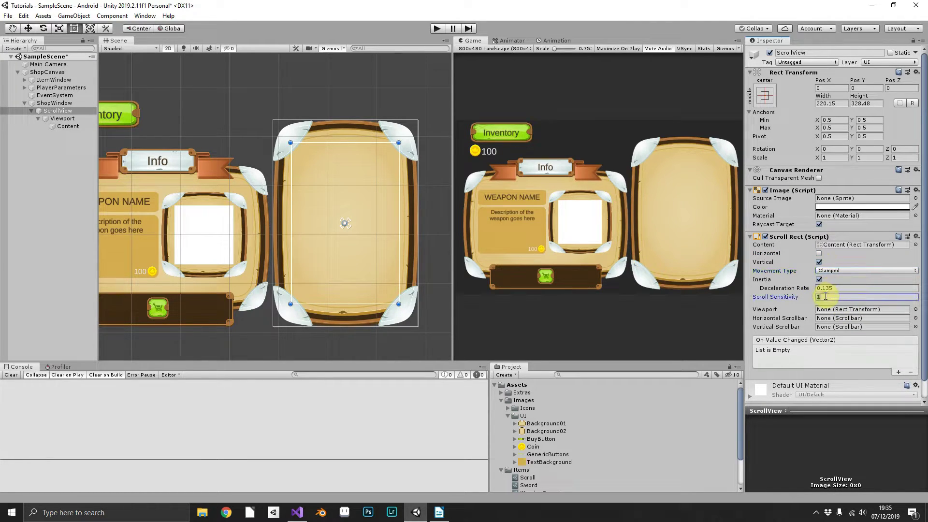
type("0")
left_click_drag(73, 126, 825, 310)
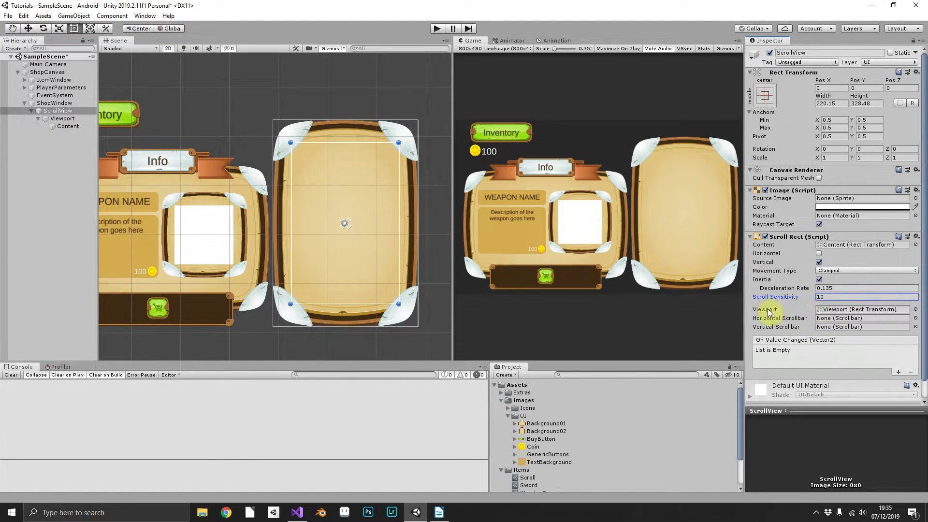
left_click(66, 119)
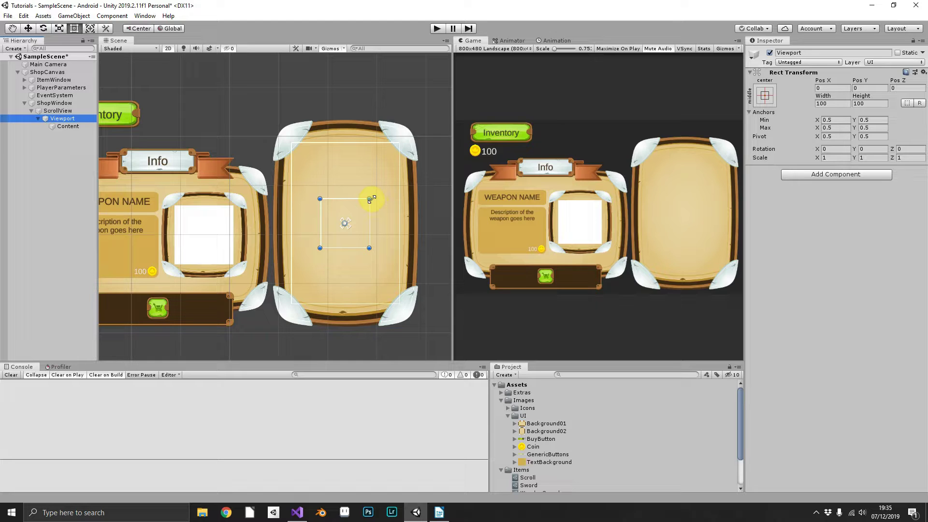
- Resize the Viewport to about 215×323 to fit the panel interior
left_click_drag(371, 198, 397, 145)
scroll(397, 144, "up", 10)
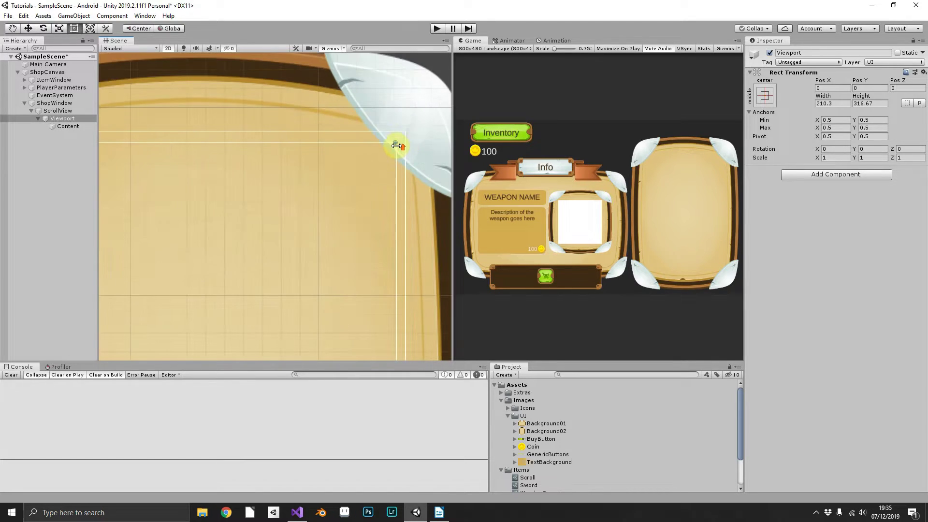
left_click_drag(397, 141, 401, 137)
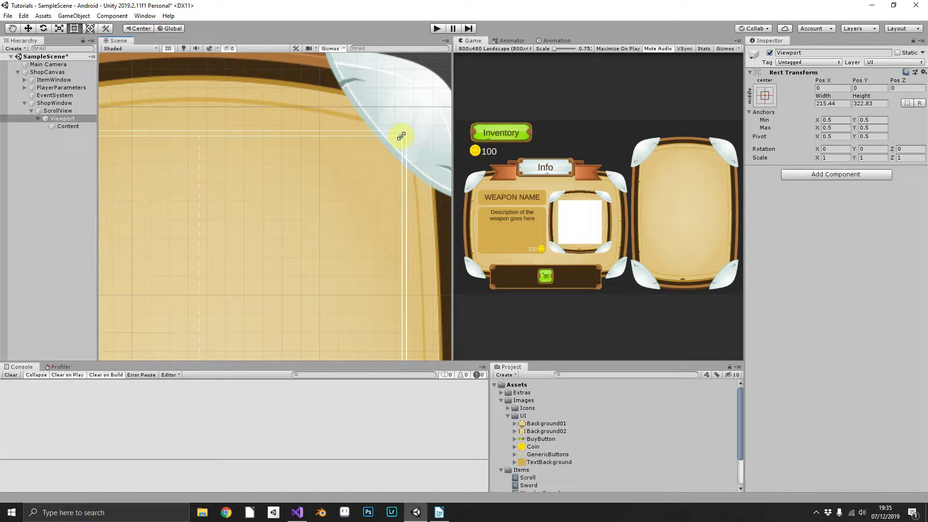
scroll(399, 142, "down", 10)
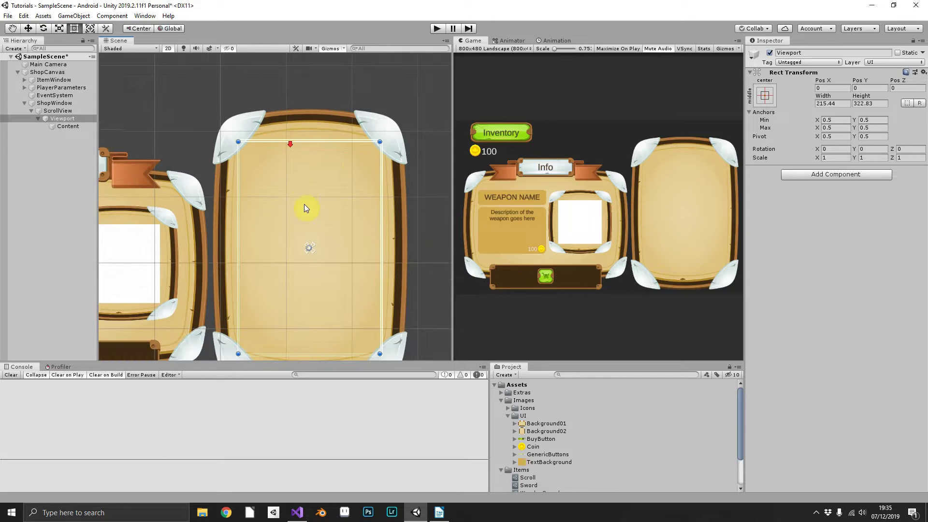
scroll(304, 208, "down", 2)
- Give the Viewport an Image and a Mask with Show Mask Graphic unticked
left_click(808, 175)
type("image")
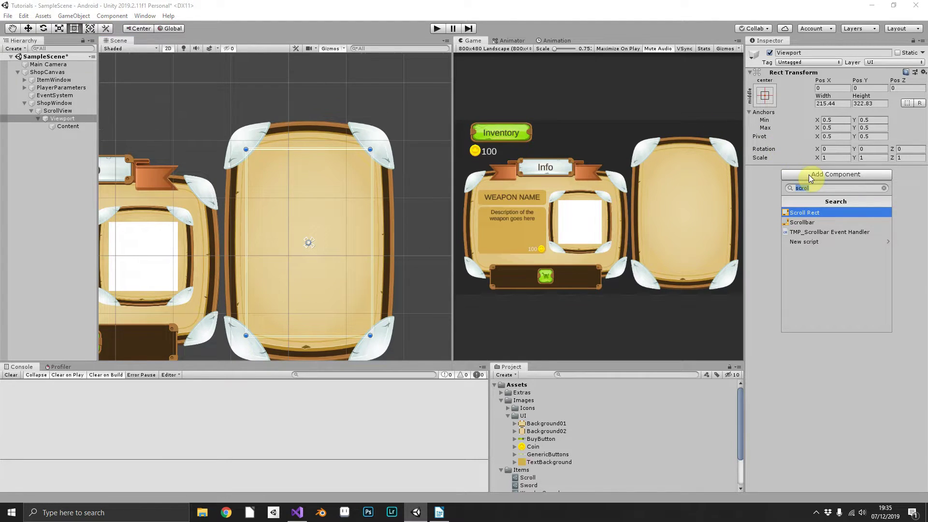
key("Return")
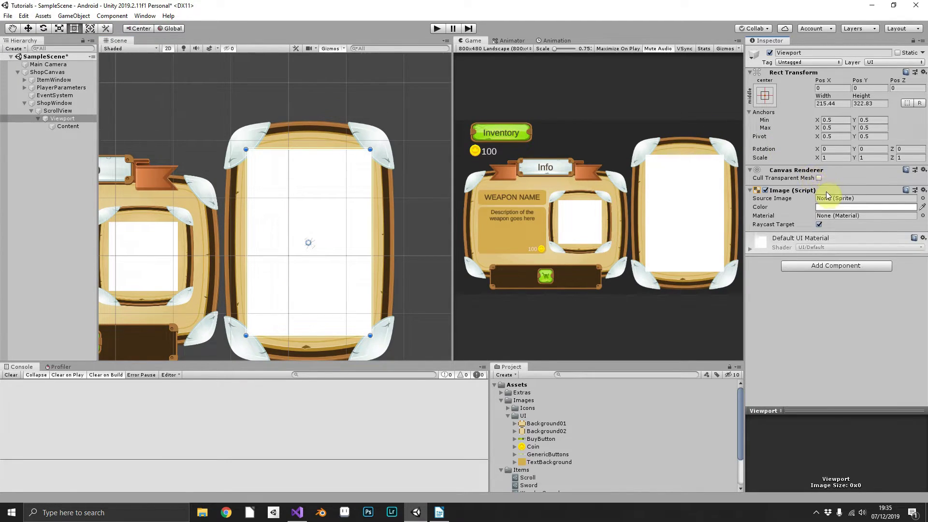
left_click(837, 264)
type("mask")
key("Return")
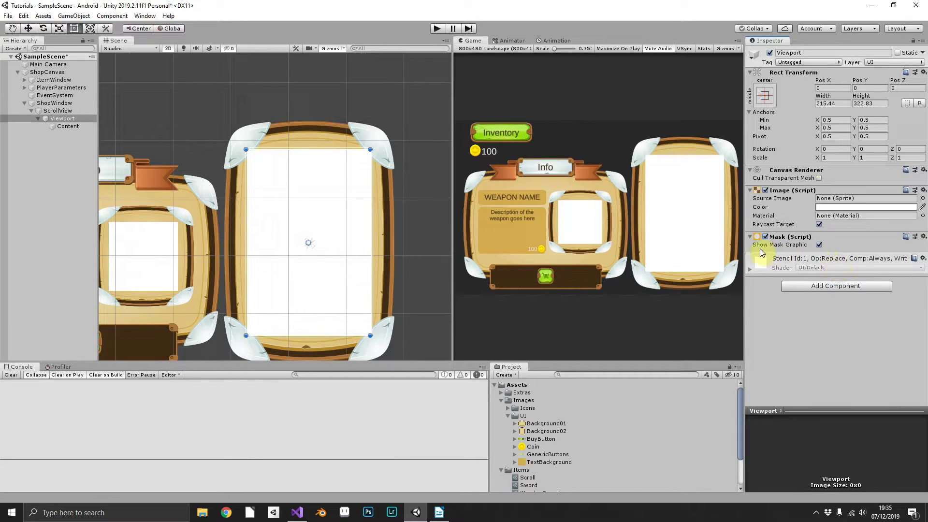
left_click(818, 245)
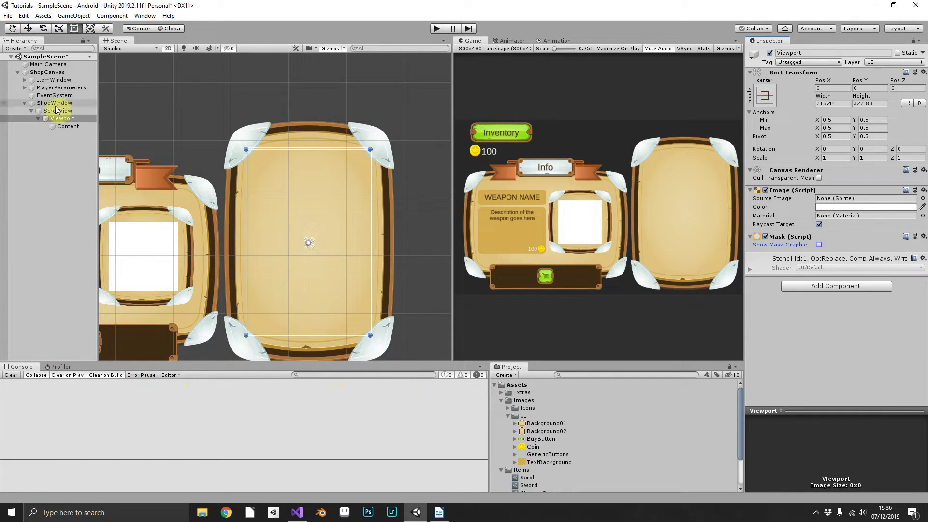
- Add a Vertical Layout Group to Content with spacing 5 and Upper Center alignment
left_click(71, 126)
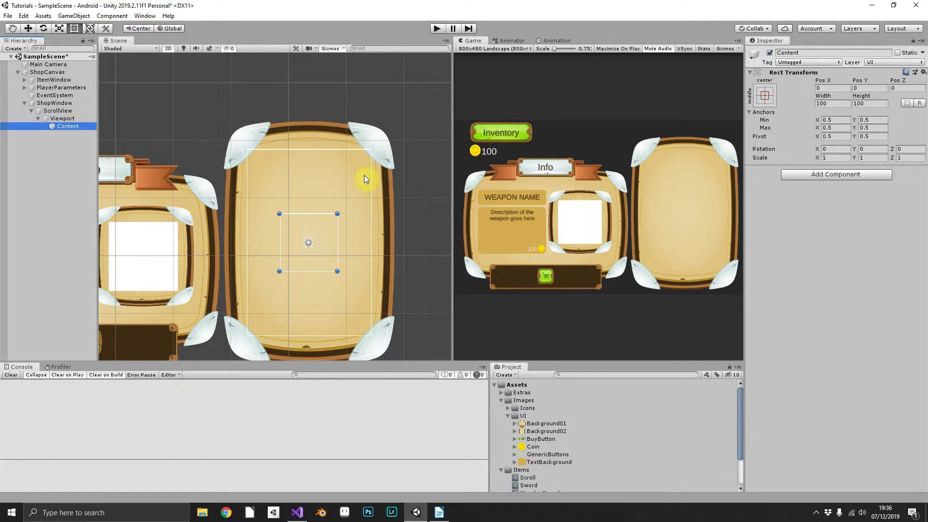
left_click(814, 175)
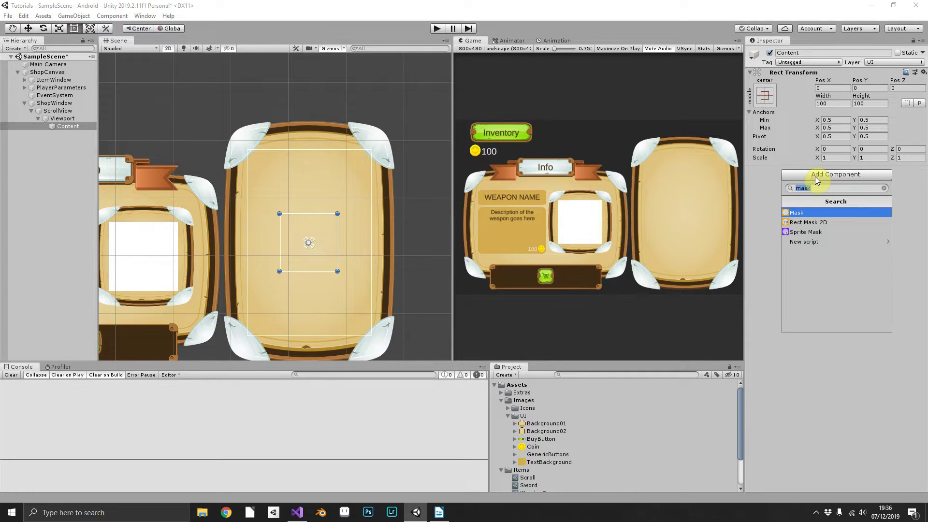
type("vert")
key("Return")
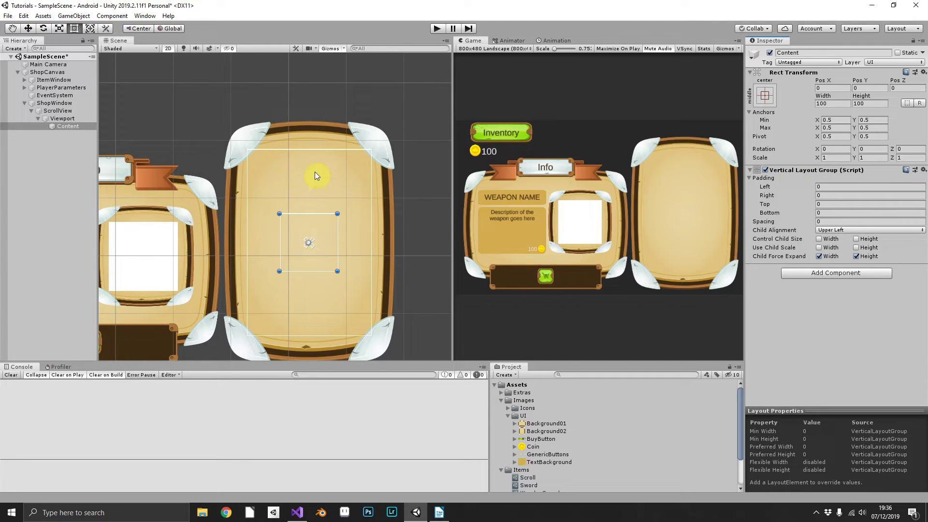
left_click(821, 222)
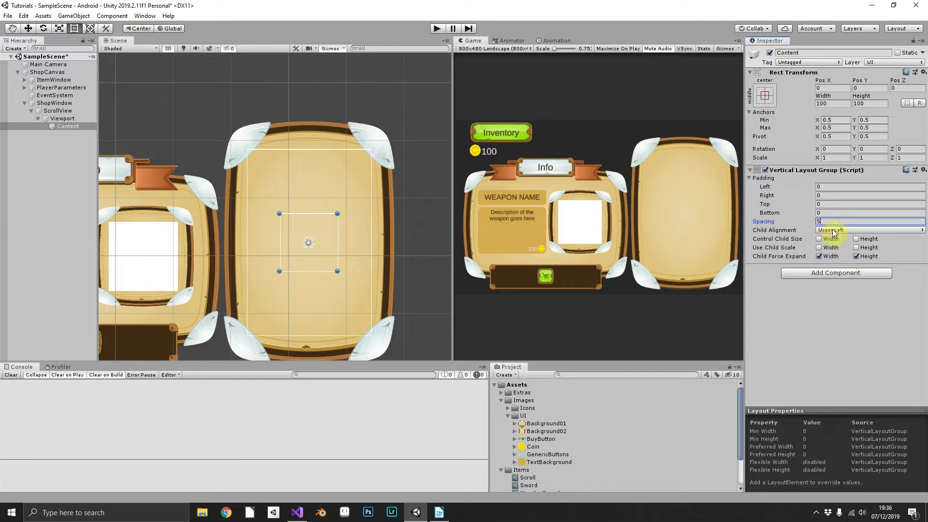
left_click(824, 231)
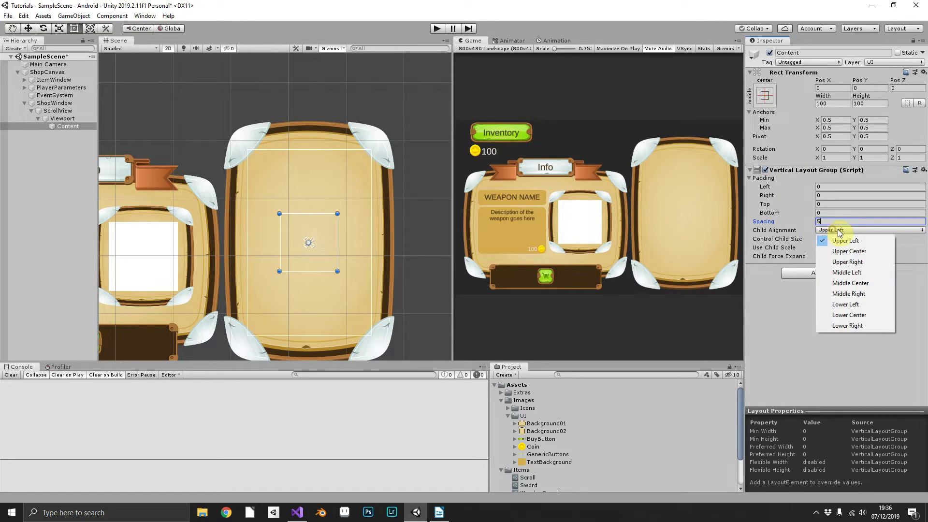
left_click(846, 252)
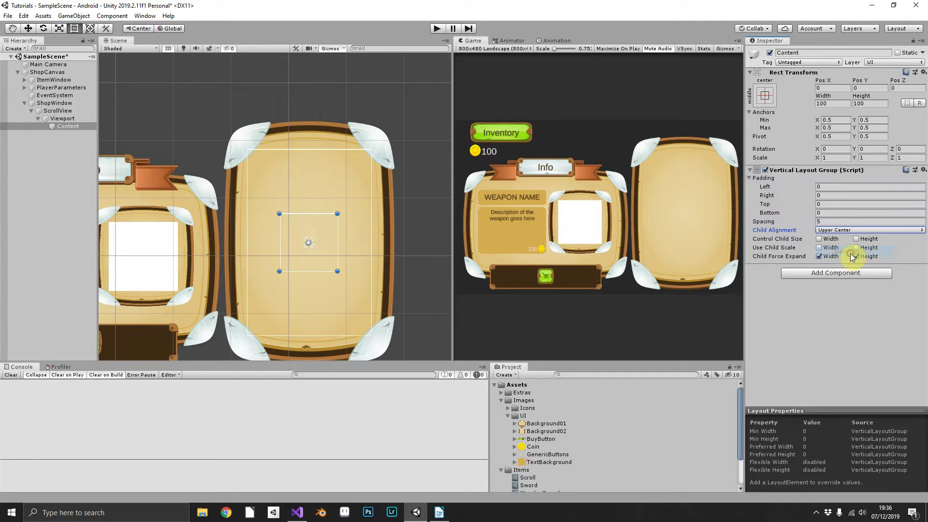
left_click(838, 273)
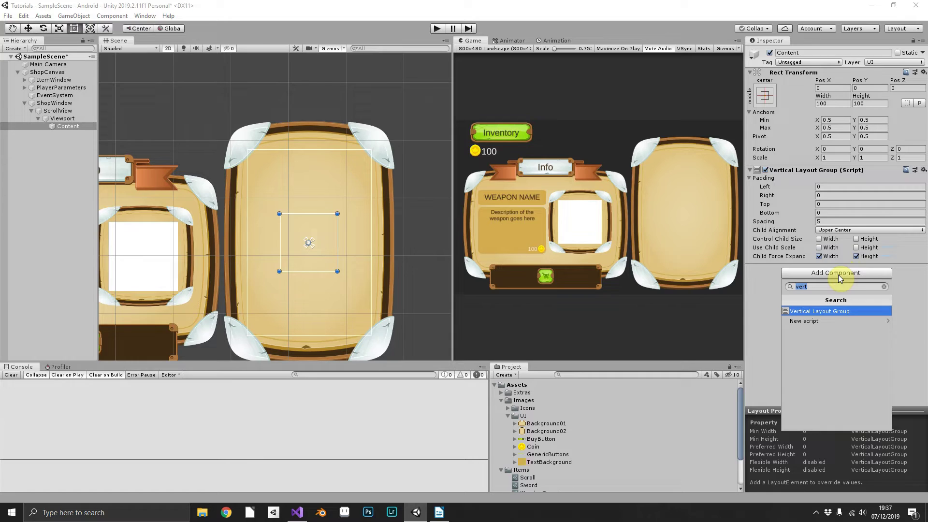
- Add a Content Size Fitter to Content with Horizontal and Vertical Fit set to Min Size
type("content")
key("Return")
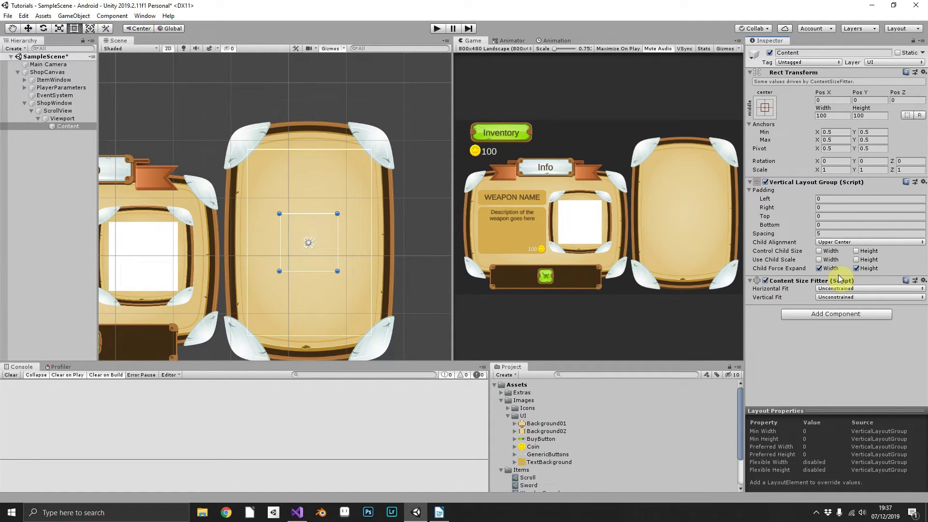
left_click(839, 297)
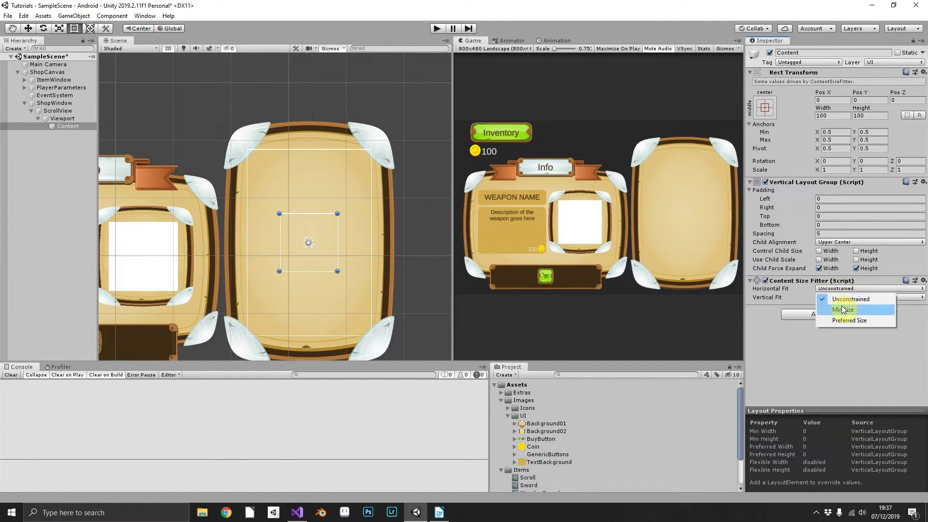
left_click(843, 310)
left_click(839, 297)
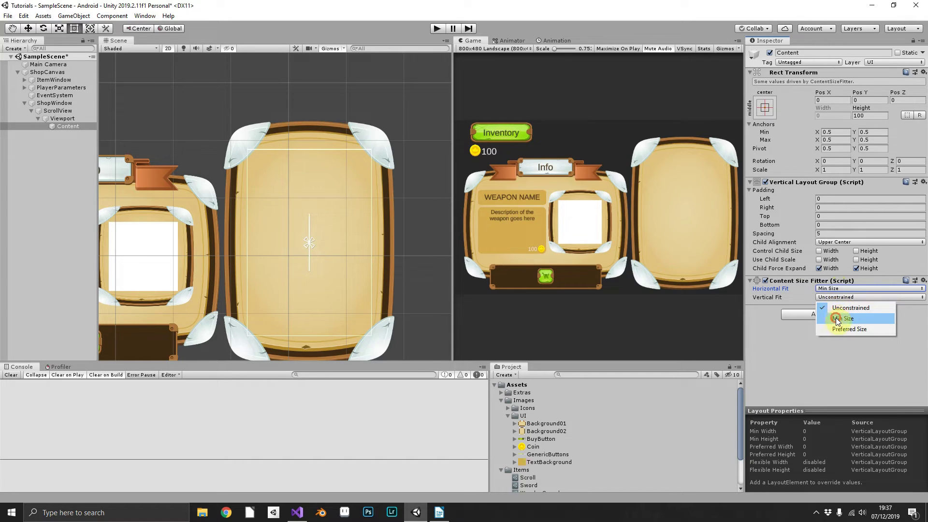
left_click(837, 319)
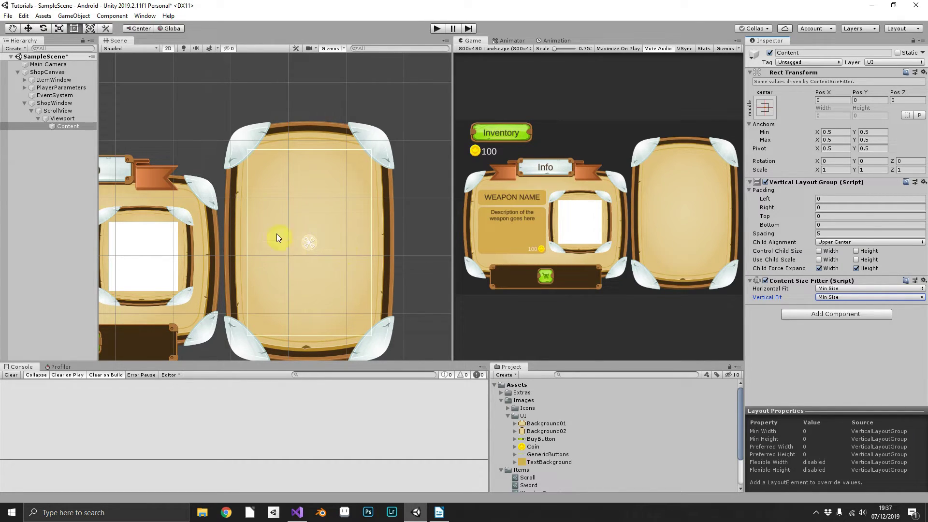
- Apply the top-centre anchor preset to Content, moving its pivot and position too
left_click(764, 109)
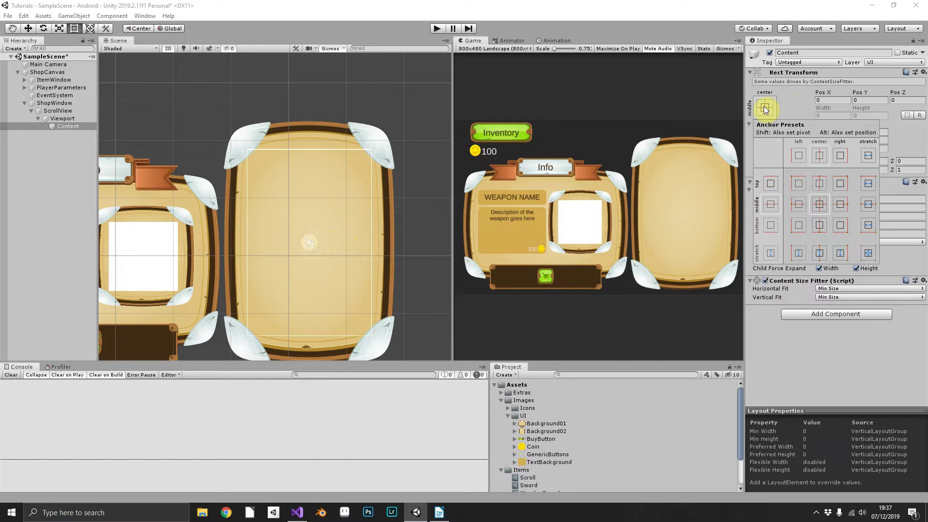
key("shift+alt")
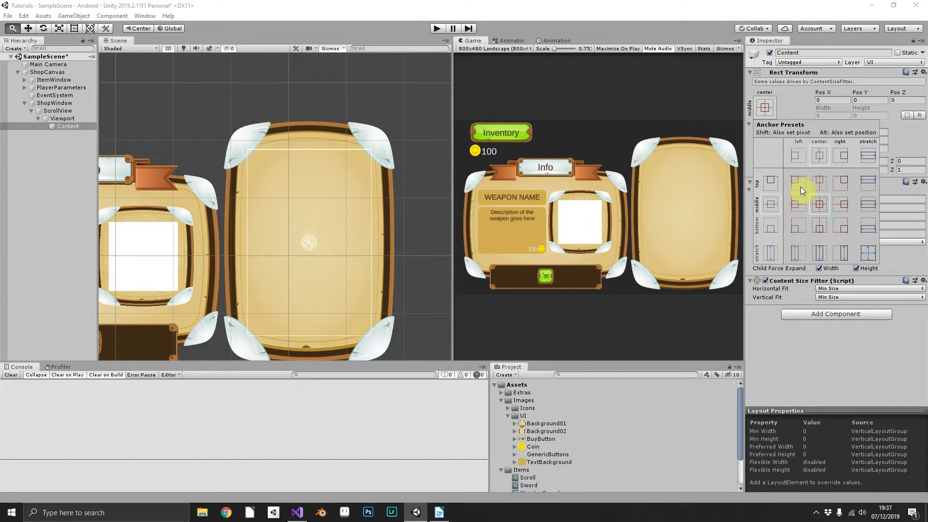
left_click(868, 205, "alt+shift")
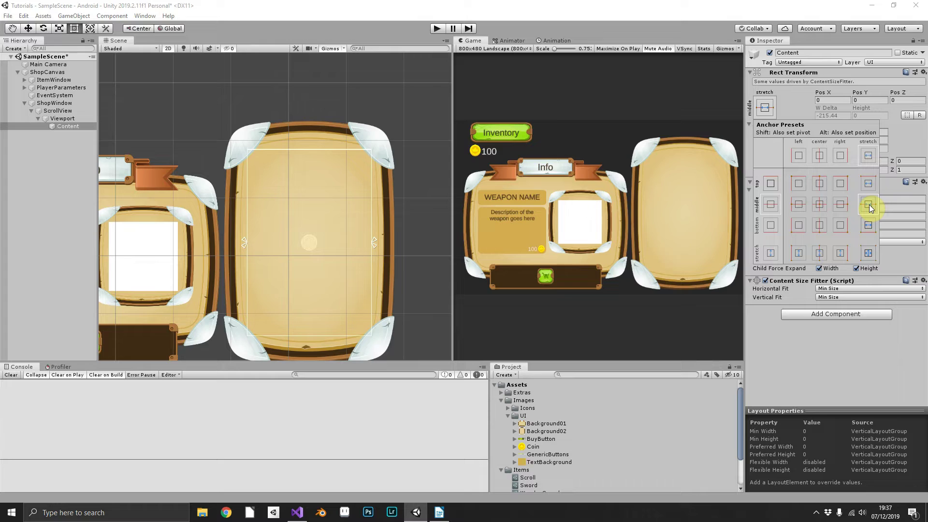
left_click(817, 184, "shift")
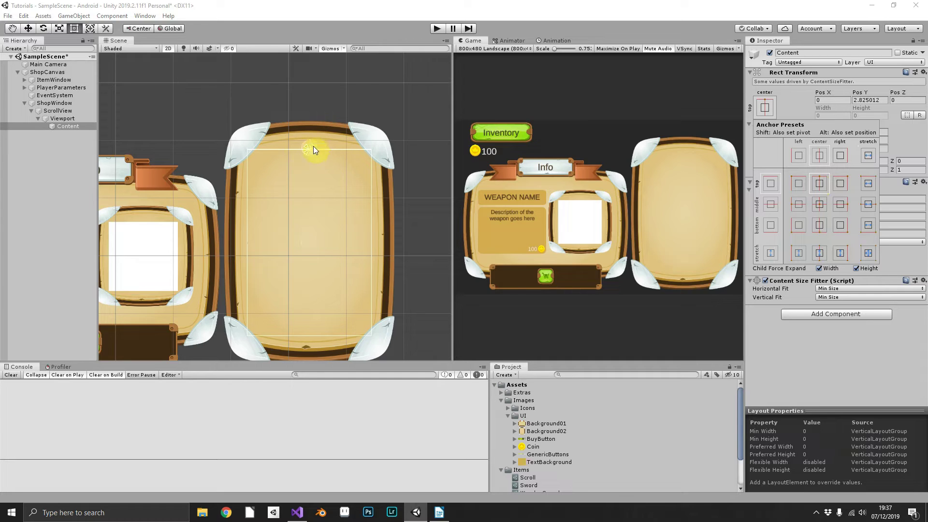
- Create a UI Button as a child of Content
left_click(838, 348)
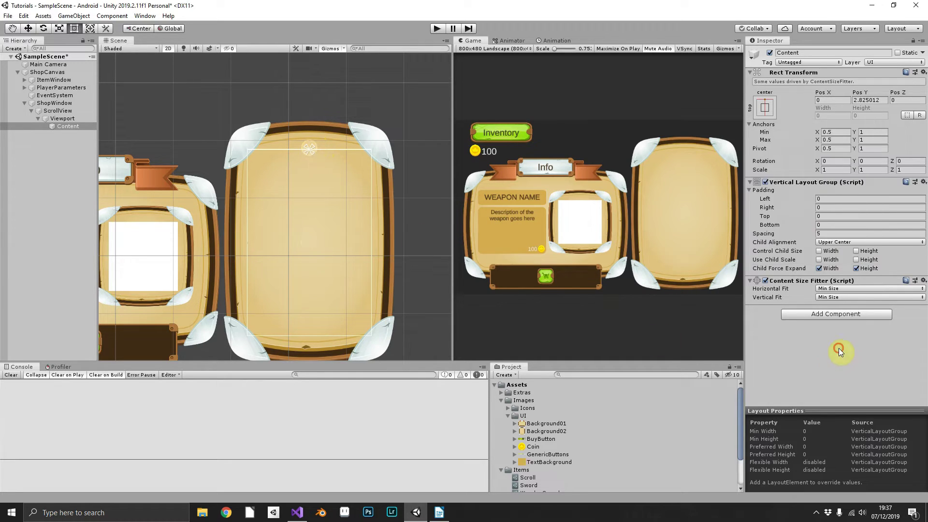
right_click(73, 125)
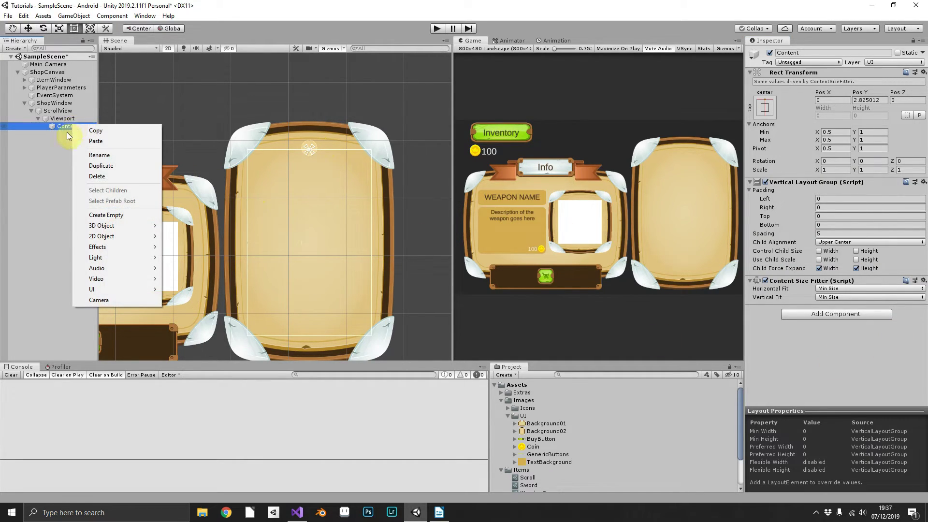
mouse_move(106, 288)
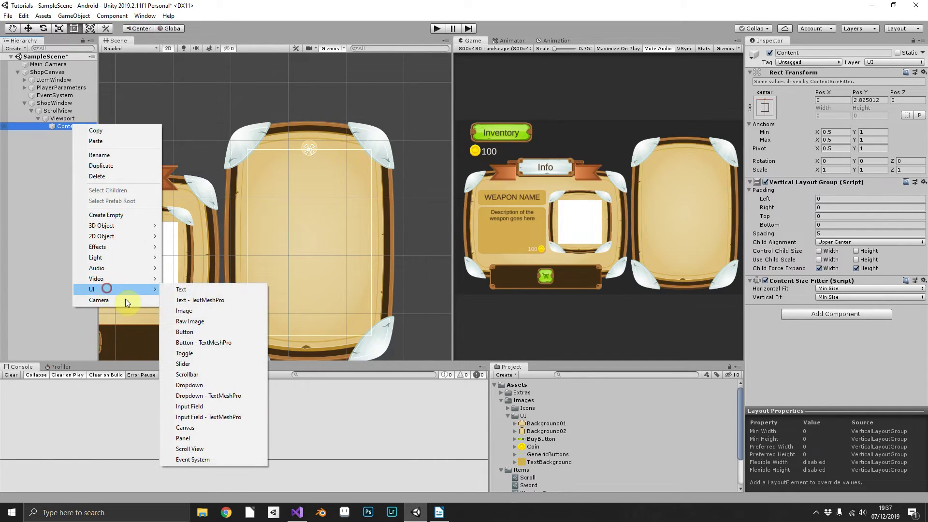
left_click(207, 330)
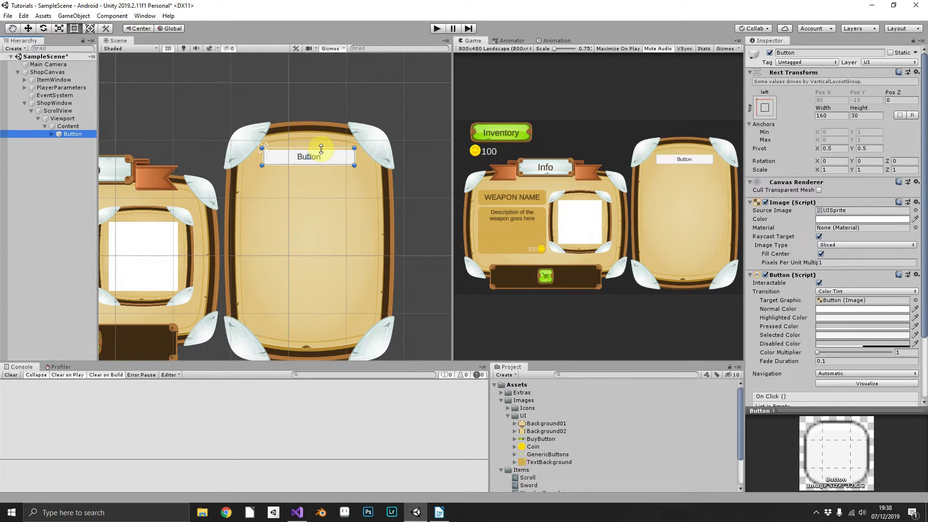
- Run play mode briefly to check the button's layout, then stop it
scroll(319, 143, "up", 5)
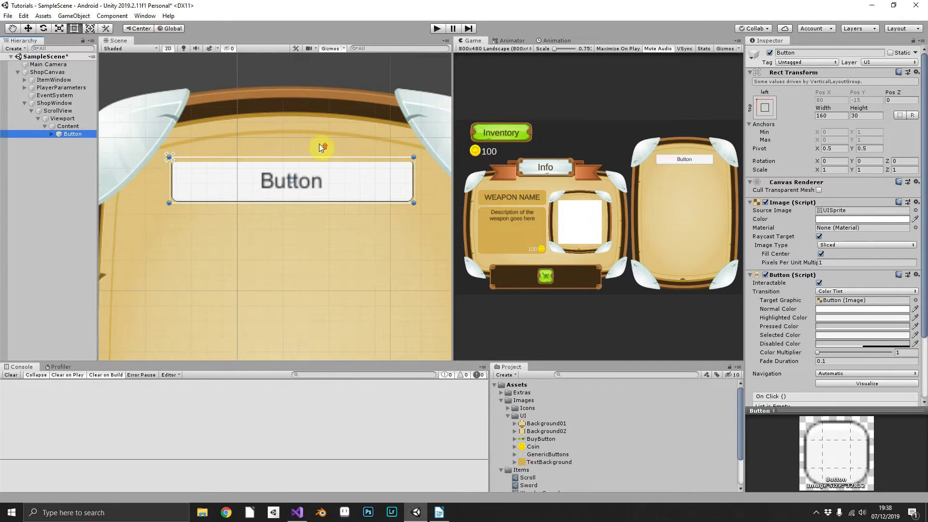
scroll(318, 144, "up", 2)
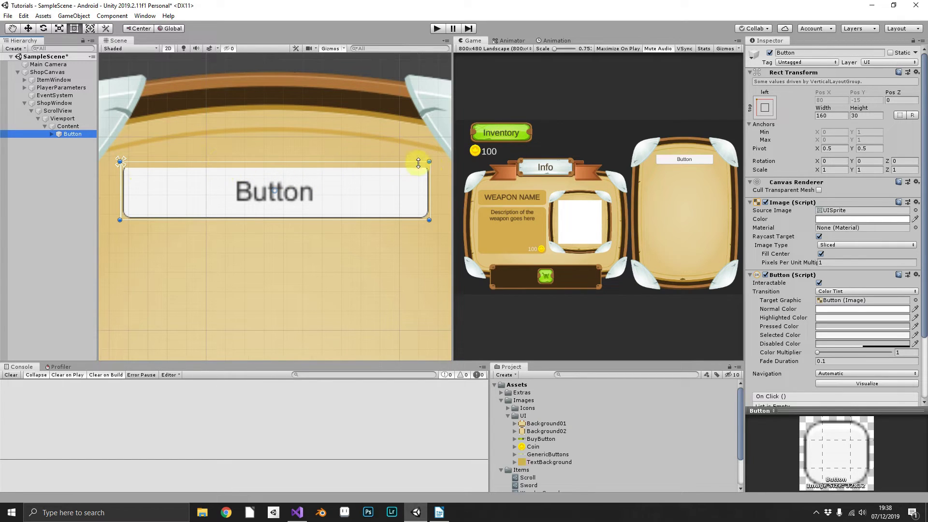
left_click(437, 30)
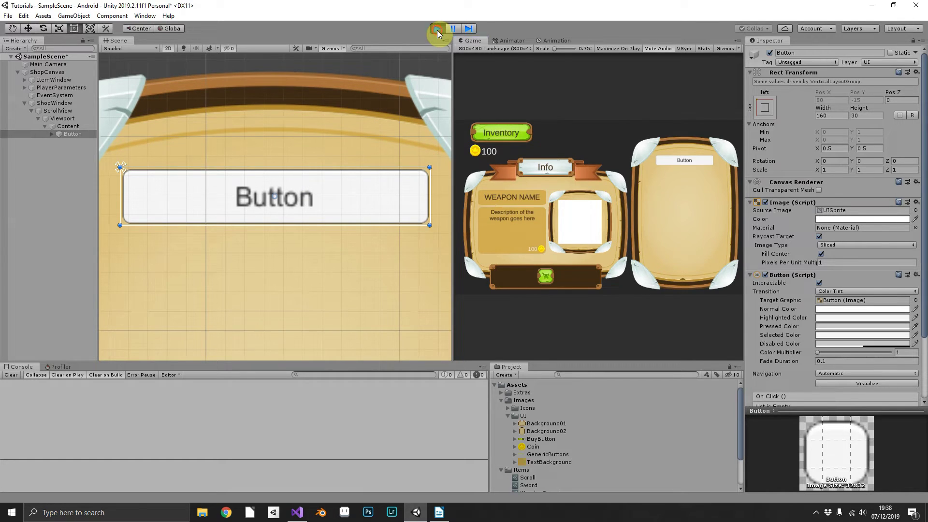
left_click(437, 30)
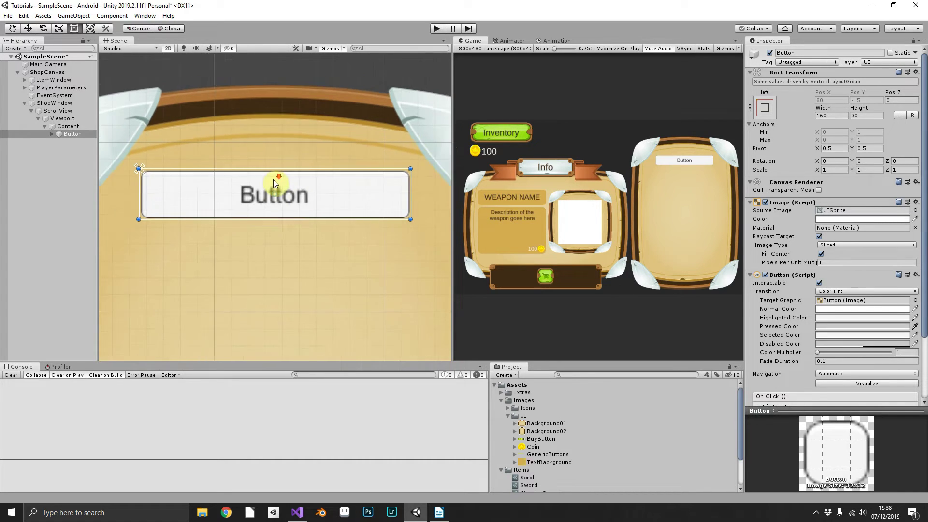
scroll(273, 179, "down", 2)
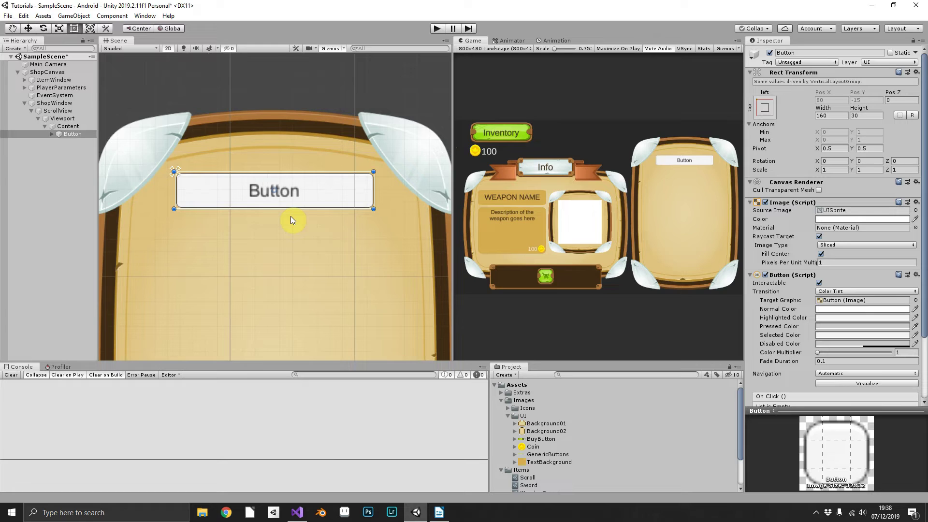
- Duplicate the Button into fourteen copies and test the list scrolling in play mode
left_click(77, 136)
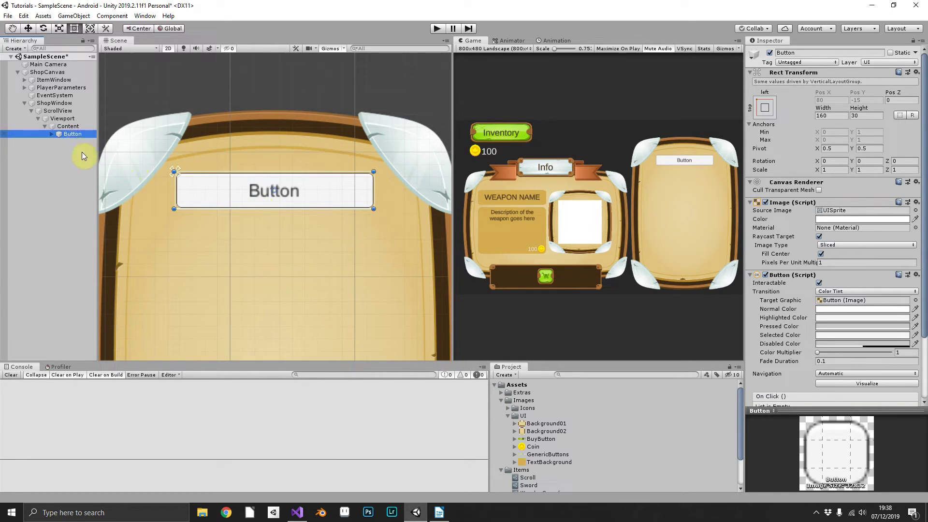
key("ctrl+d")
key("ctrl+d")
key("ctrl+d")
key("ctrl+d")
key("ctrl+d")
key("ctrl+d")
key("ctrl+d")
key("ctrl+d")
key("ctrl+d")
key("ctrl+d")
key("ctrl+d")
key("ctrl+d")
key("ctrl+d")
key("ctrl+d")
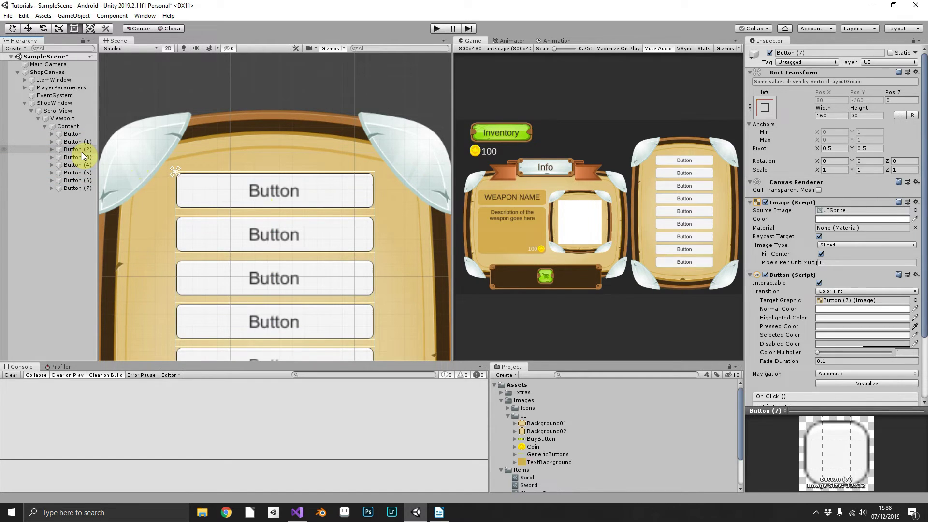
left_click(435, 28)
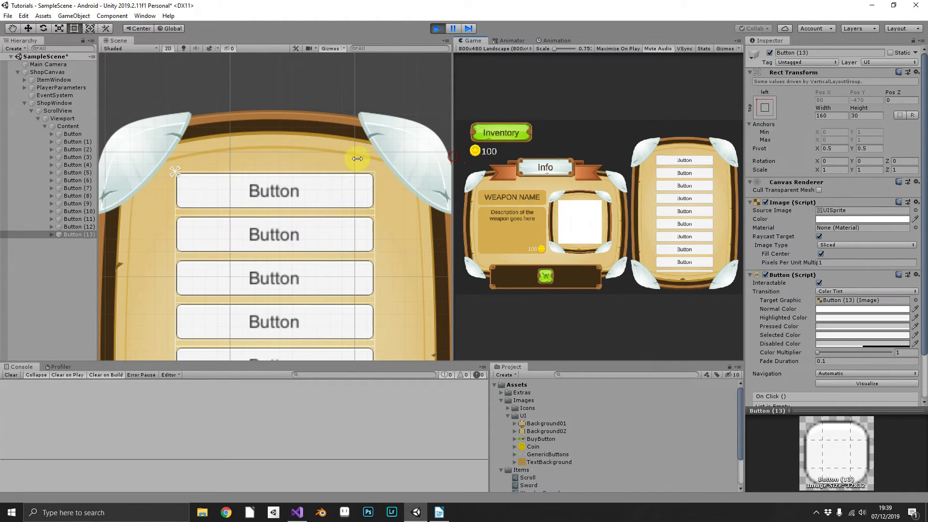
left_click(332, 161)
left_click_drag(449, 152, 420, 161)
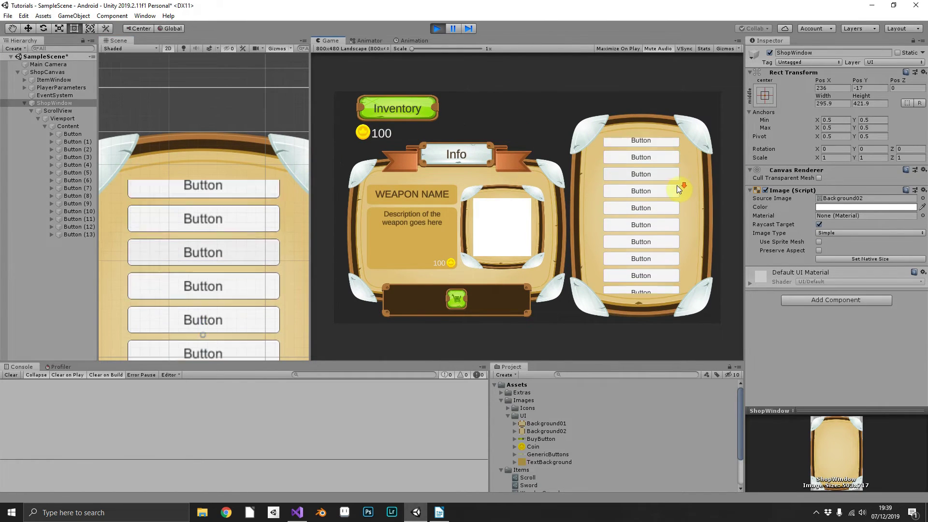
scroll(676, 183, "up", 3)
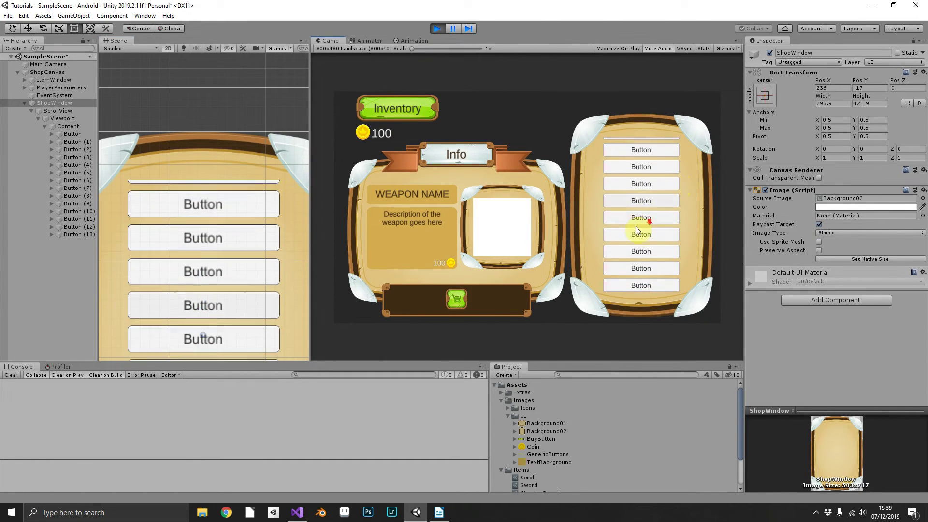
left_click(437, 28)
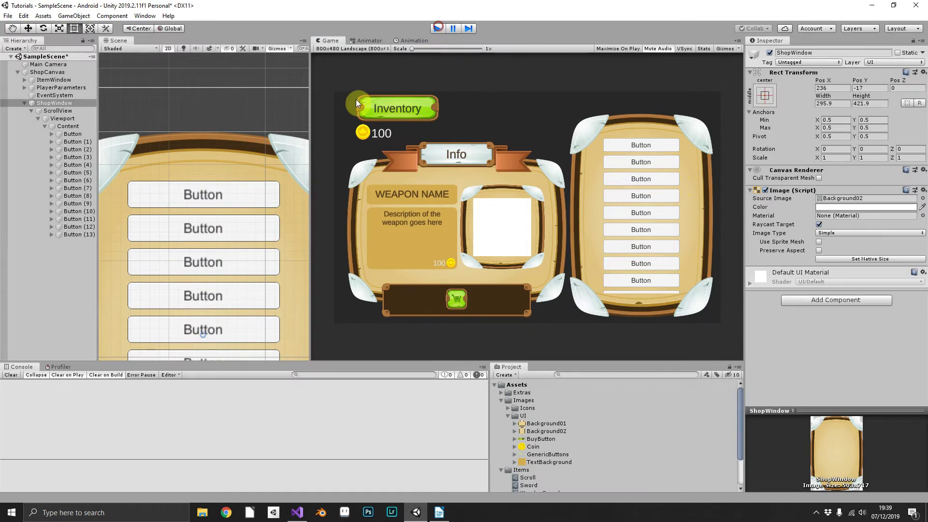
- Restore the scene view and select Button (13)
left_click_drag(308, 104, 491, 107)
scroll(329, 151, "down", 1)
scroll(330, 153, "down", 2)
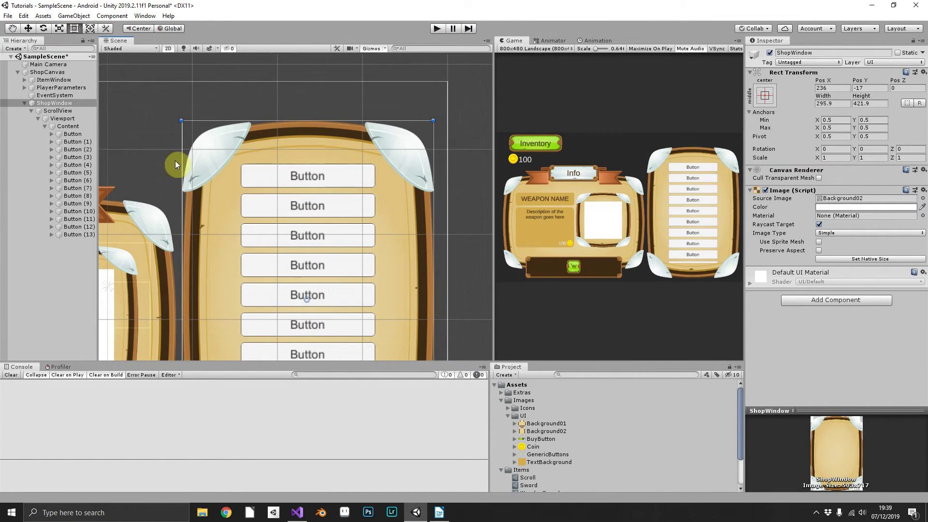
left_click(86, 234)
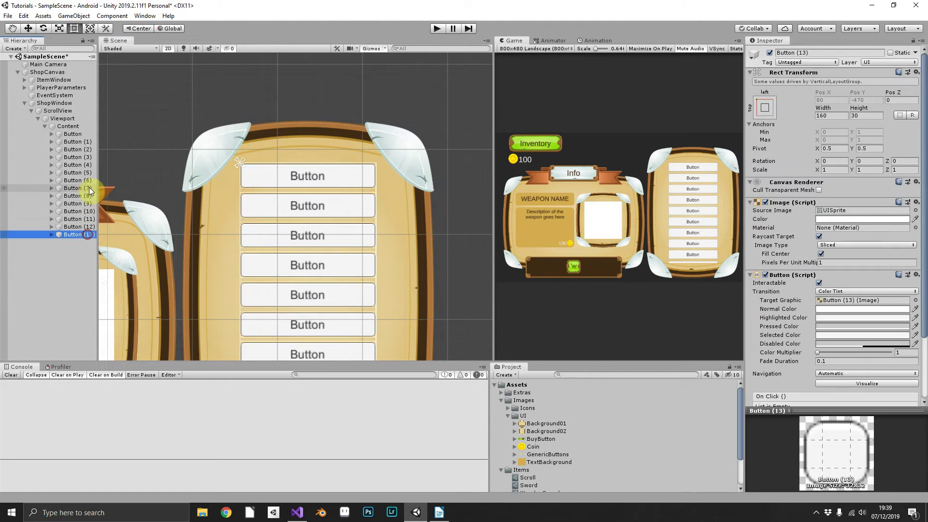
- Delete duplicates Button (1) through Button (13), then browse the Scroll, Sword, WoodenSword assets and reselect Button
left_click(79, 142, "shift")
key("Delete")
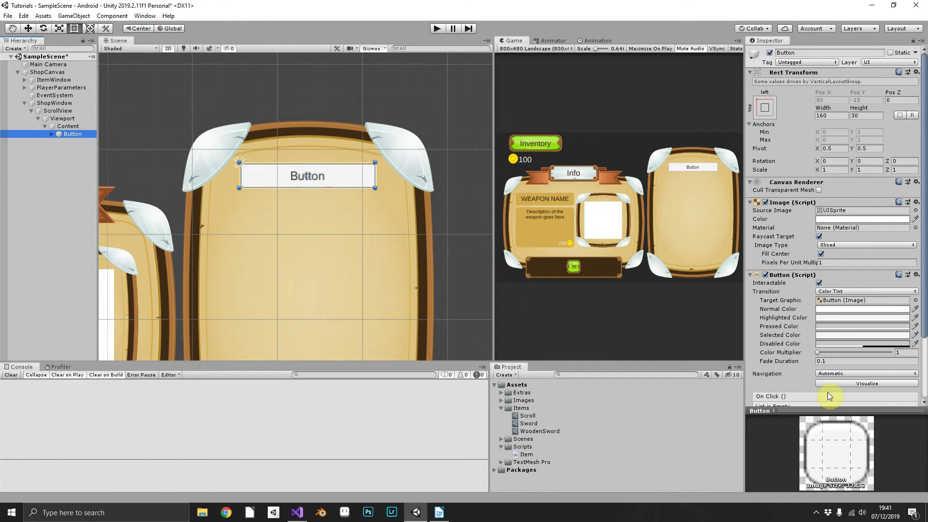
left_click(528, 416)
left_click(531, 430, "shift")
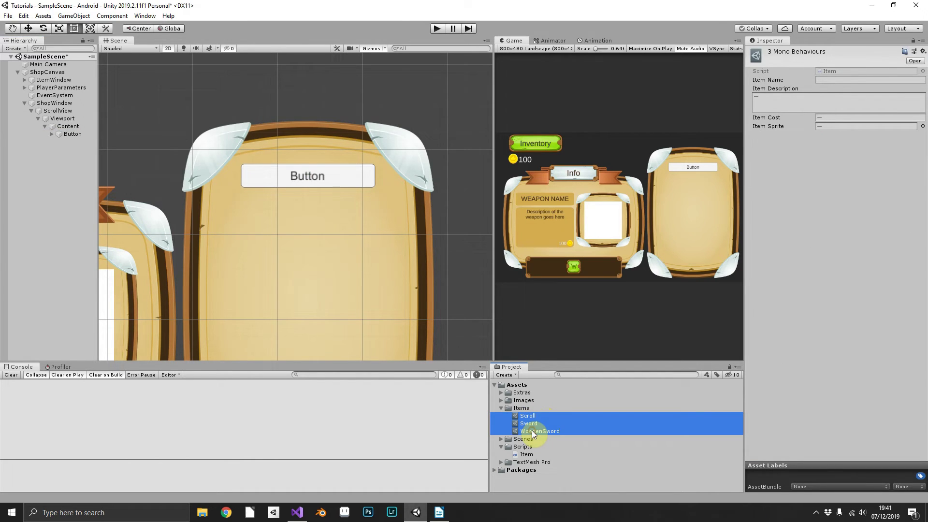
left_click(74, 134)
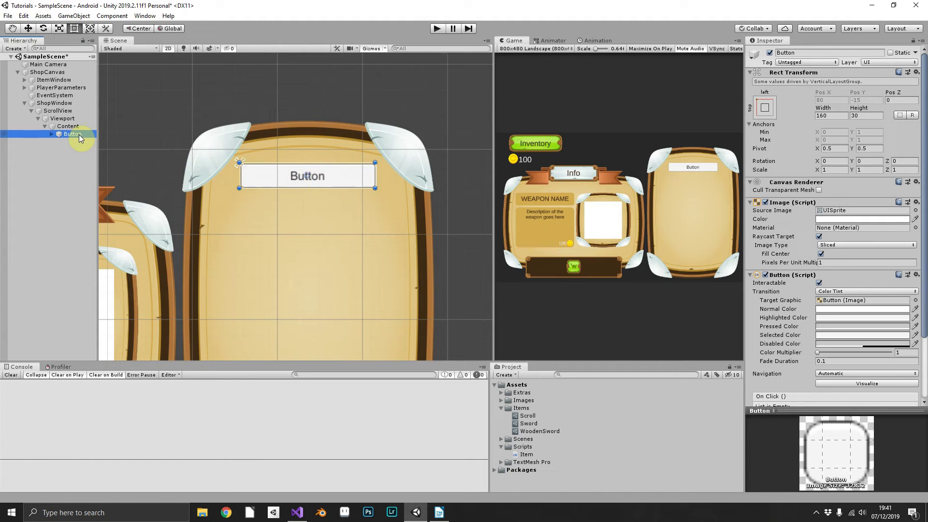
- Duplicate the Button under Content with Ctrl+D to add more shop list entries
key("ctrl+d")
key("ctrl+d")
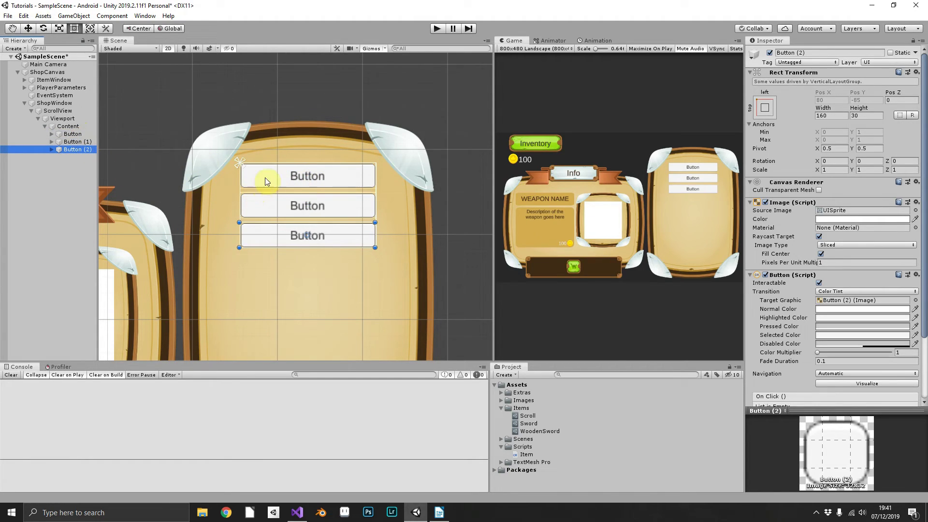